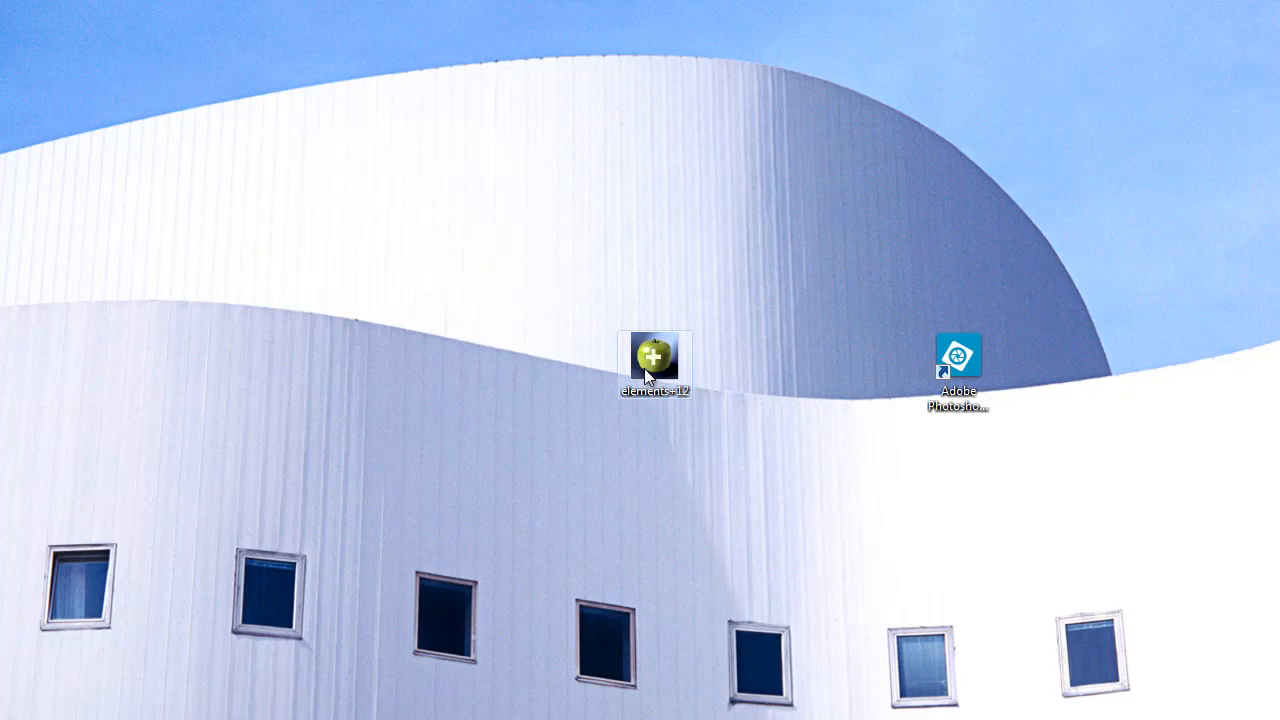
# Install Elements+ for PSE 12, accepting the license agreement and keeping the desktop icon option for its documentation.
pyautogui.doubleClick(644, 366)
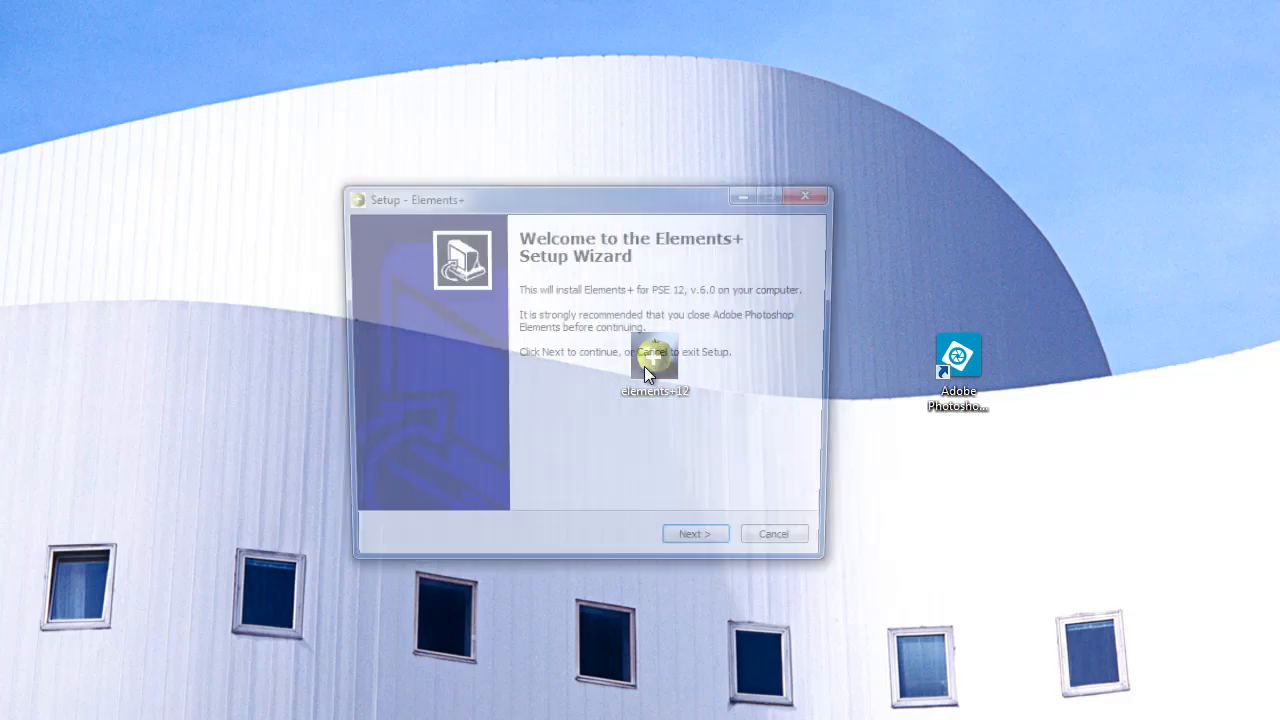
pyautogui.click(707, 549)
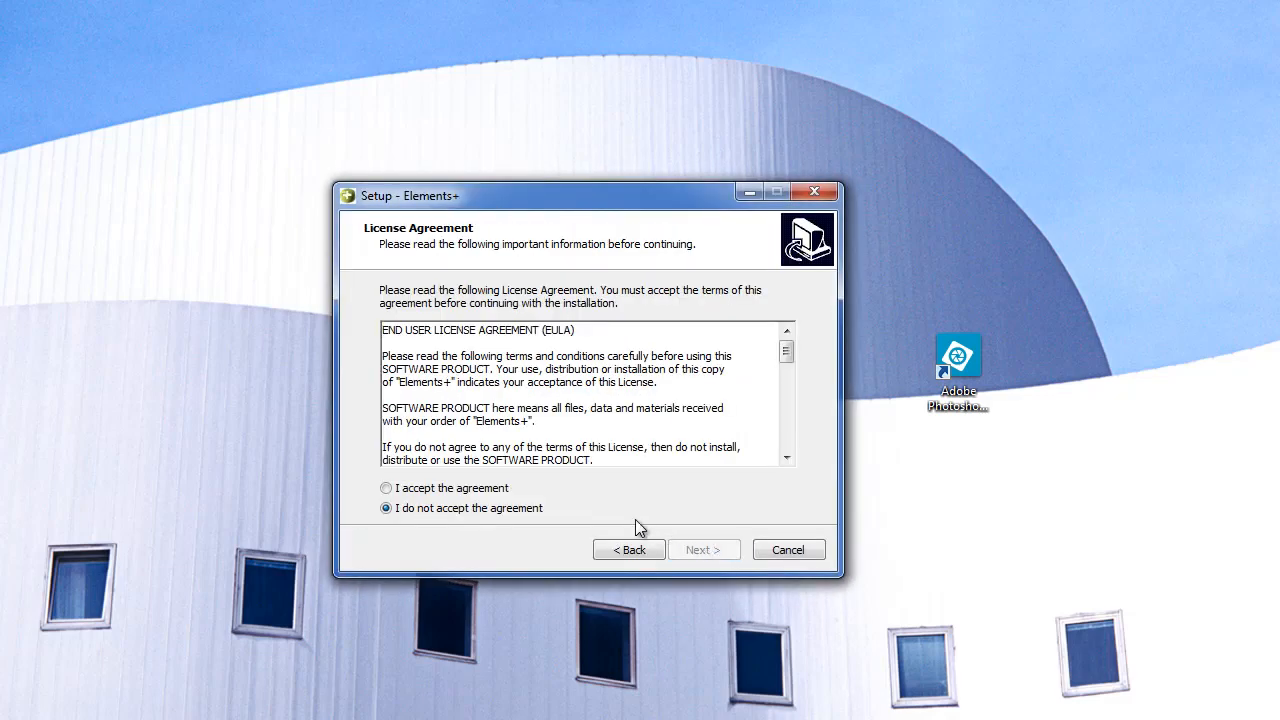
pyautogui.click(479, 492)
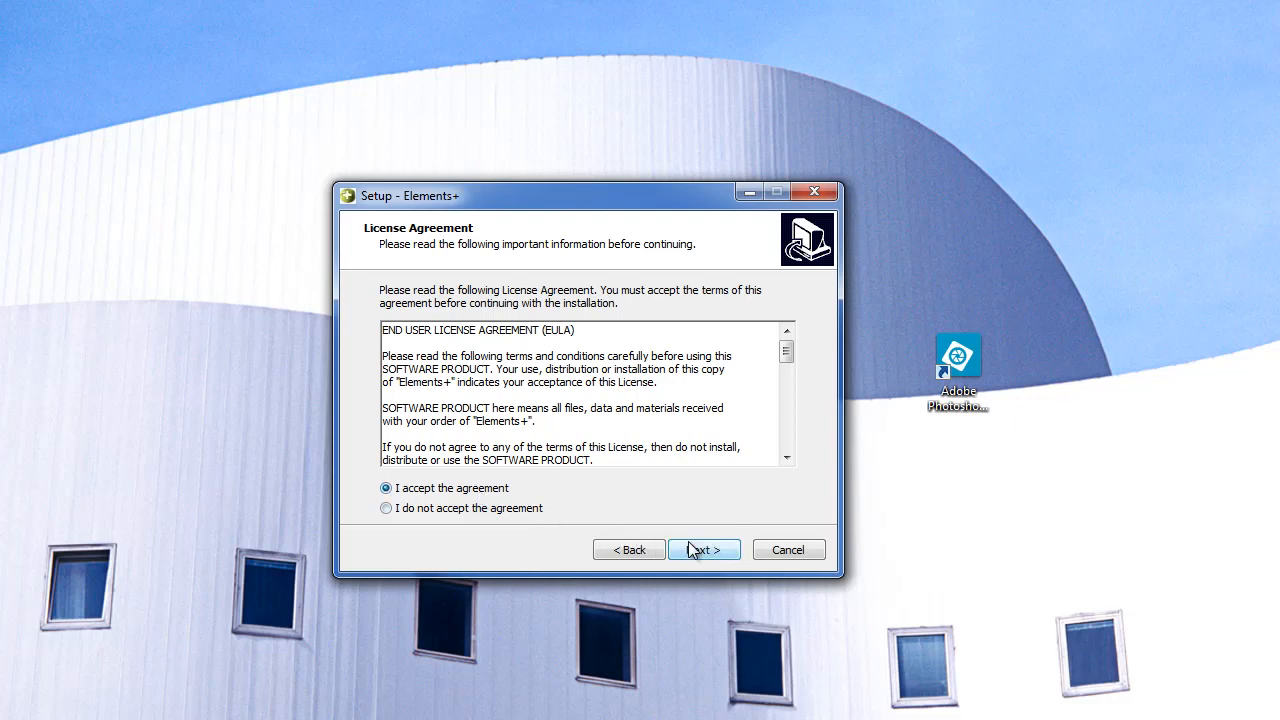
pyautogui.click(697, 550)
pyautogui.click(697, 550)
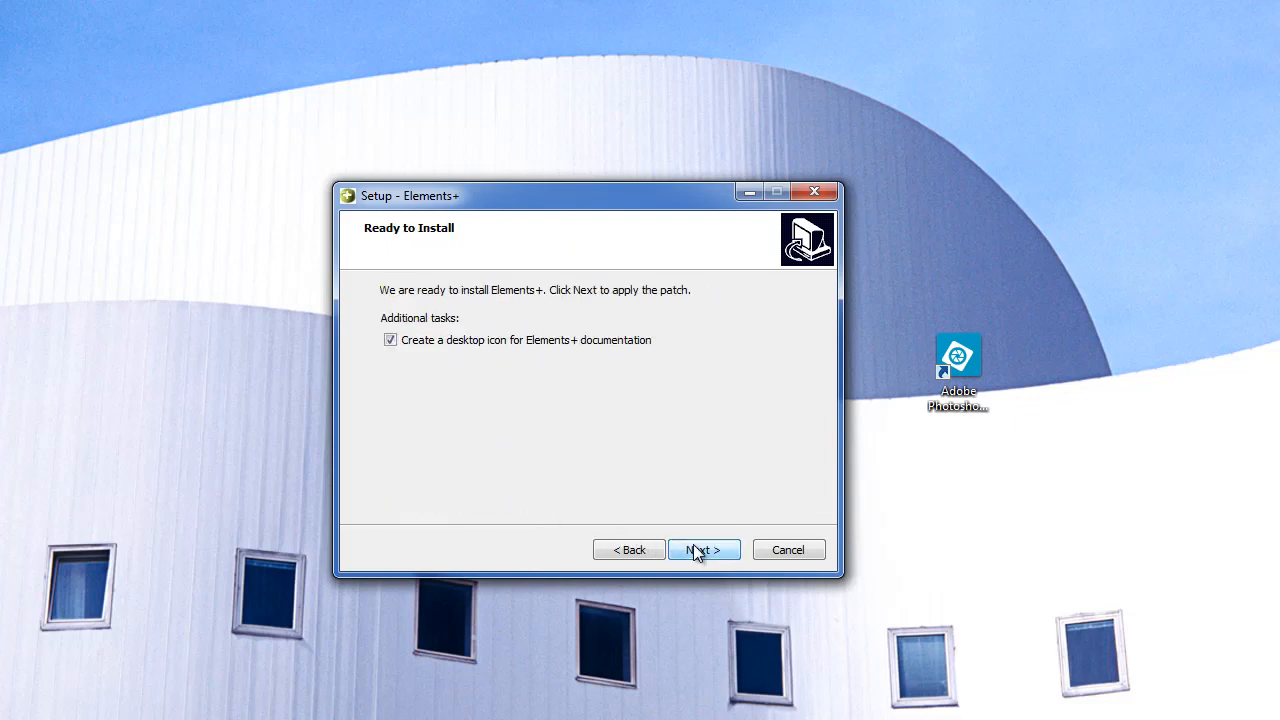
pyautogui.click(697, 550)
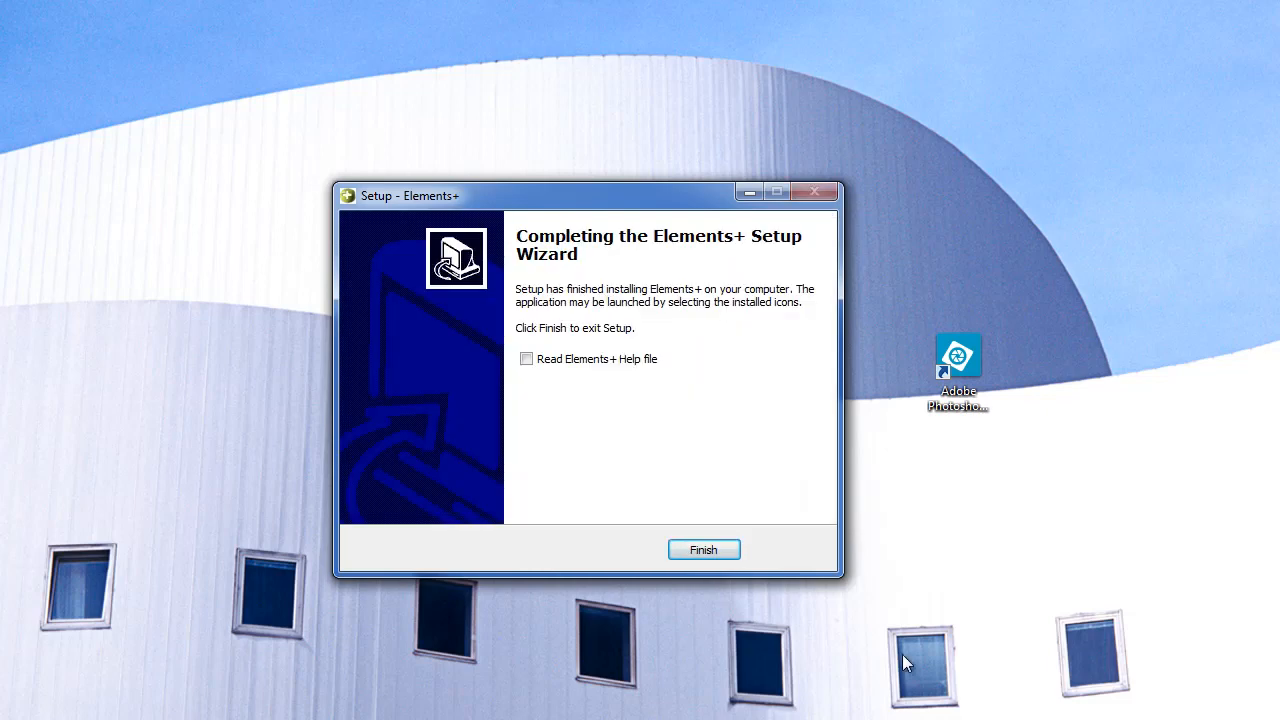
pyautogui.click(702, 551)
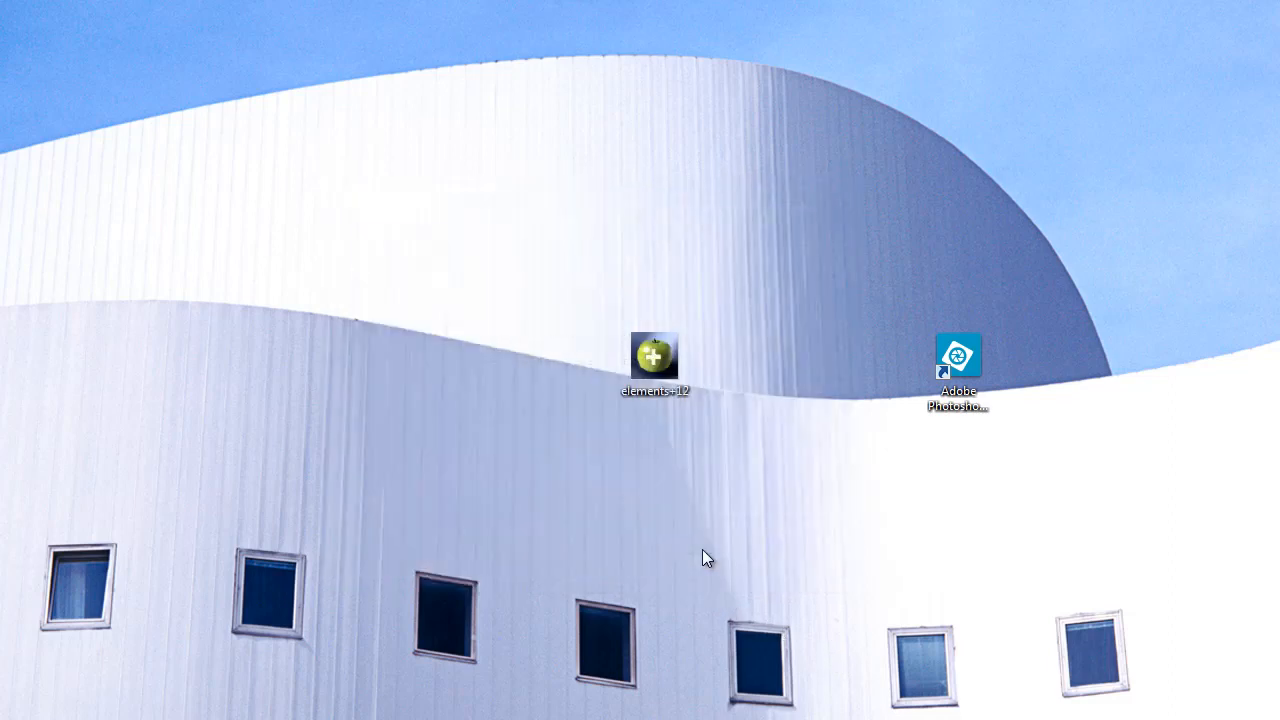
# Launch Adobe Photoshop Elements and display the Elements+ effects category in Expert mode.
pyautogui.click(965, 356)
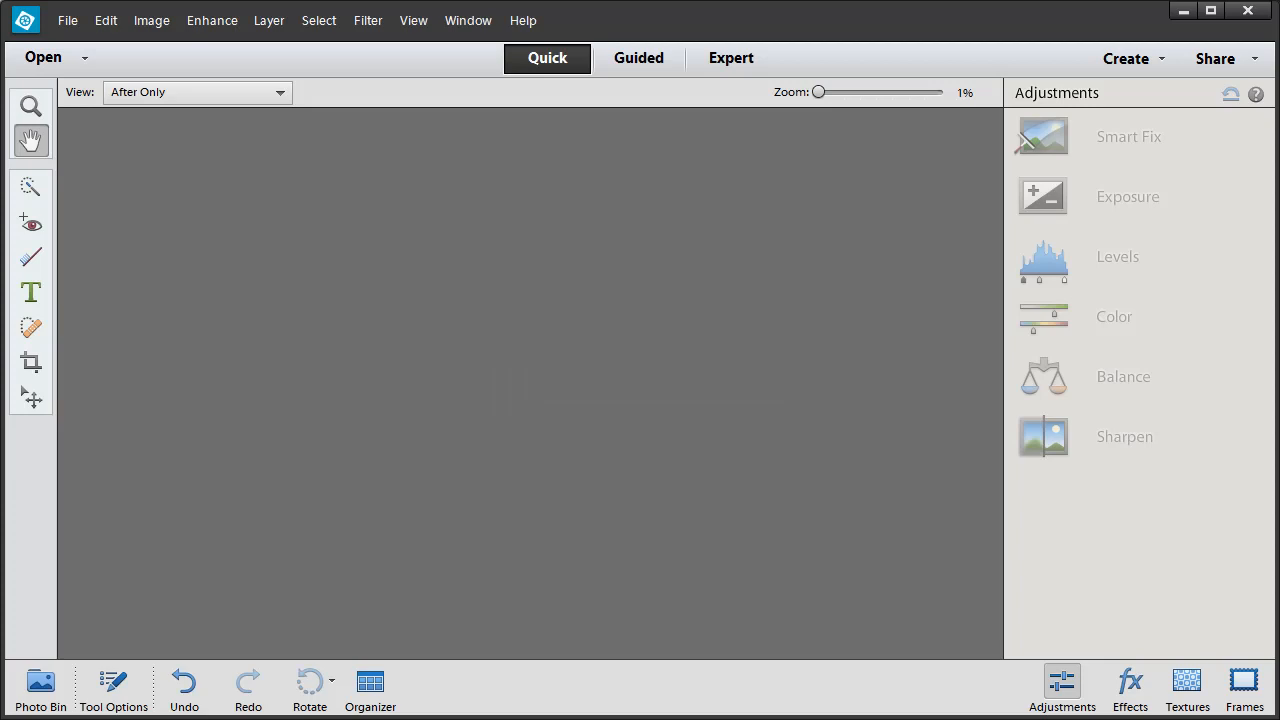
pyautogui.click(727, 70)
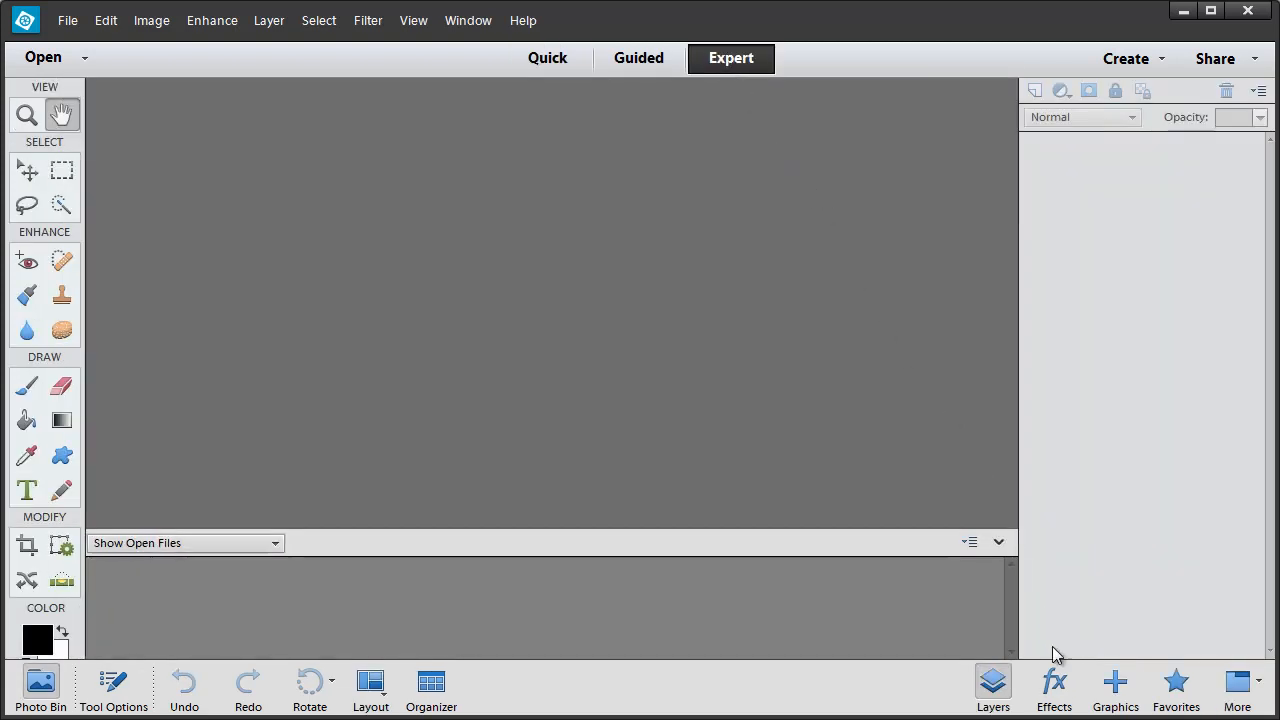
pyautogui.click(1060, 688)
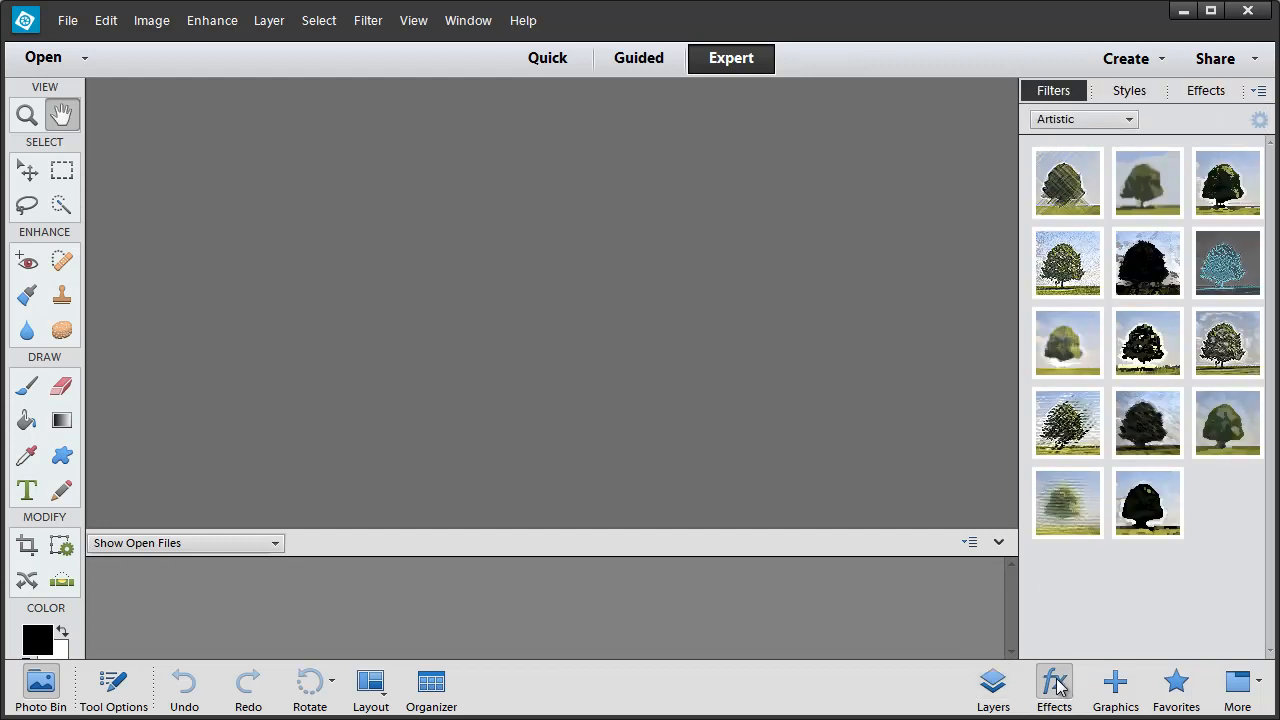
pyautogui.click(1207, 92)
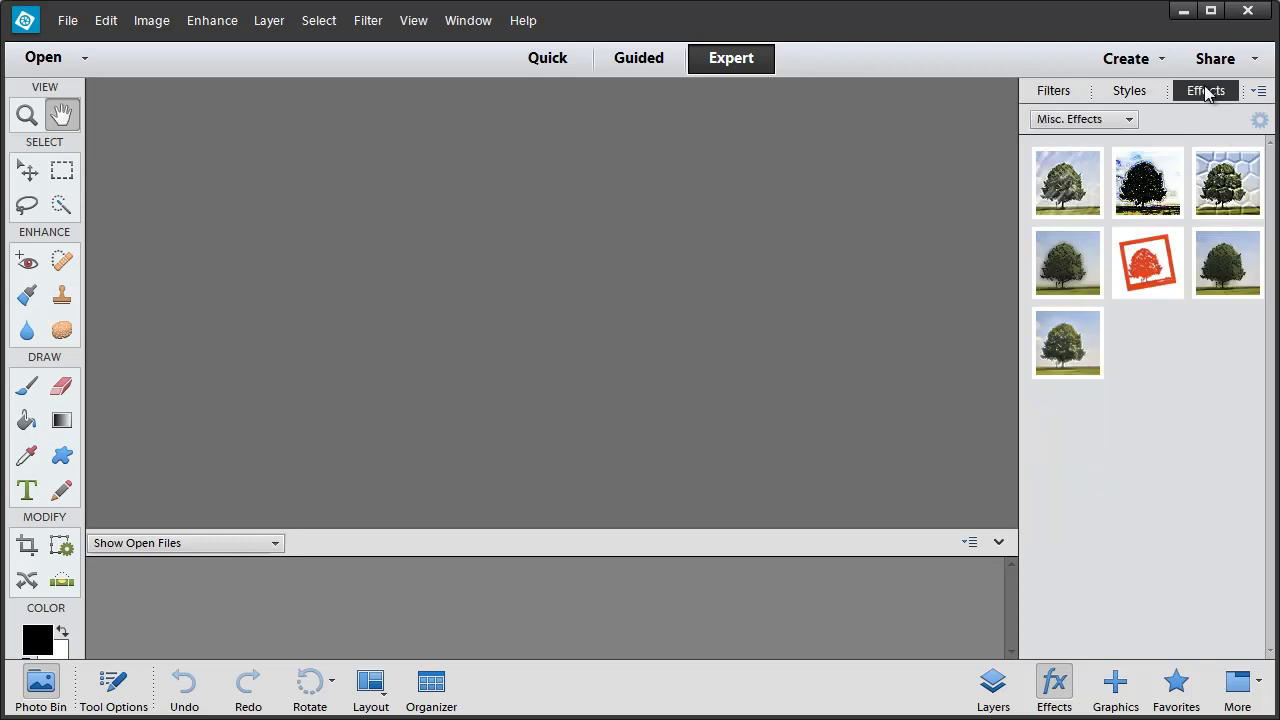
pyautogui.click(1130, 120)
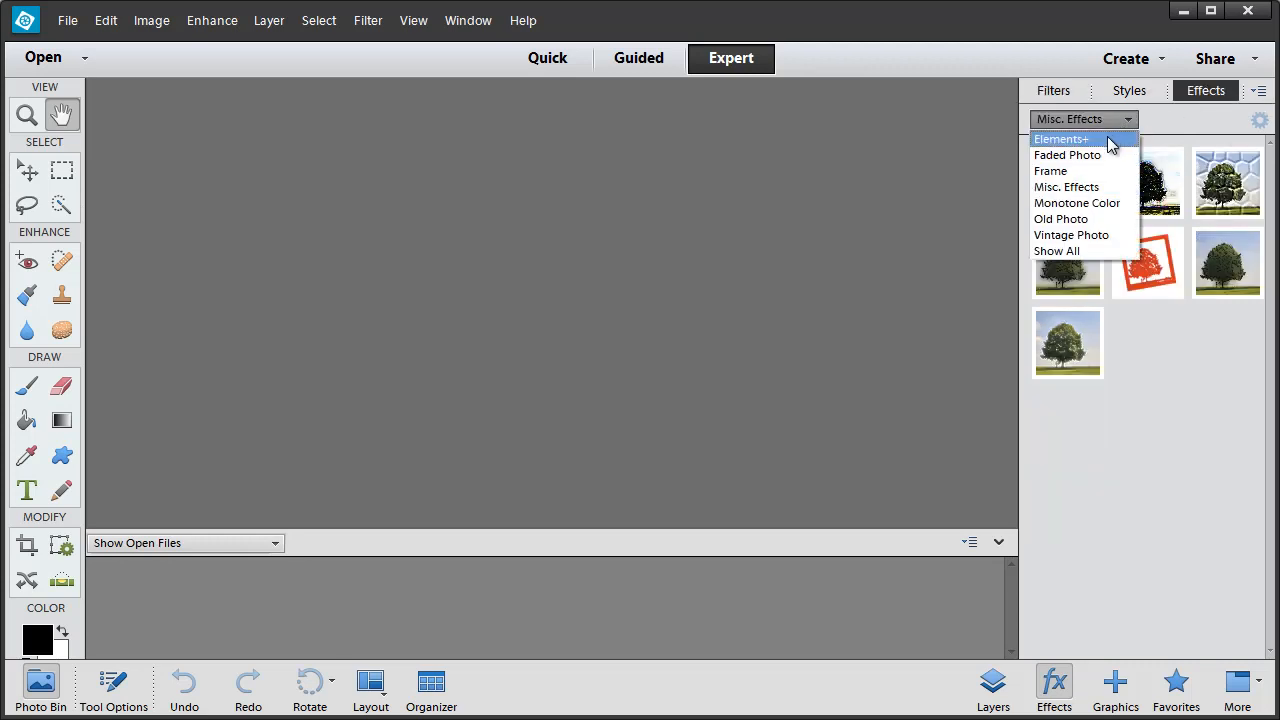
pyautogui.click(1110, 140)
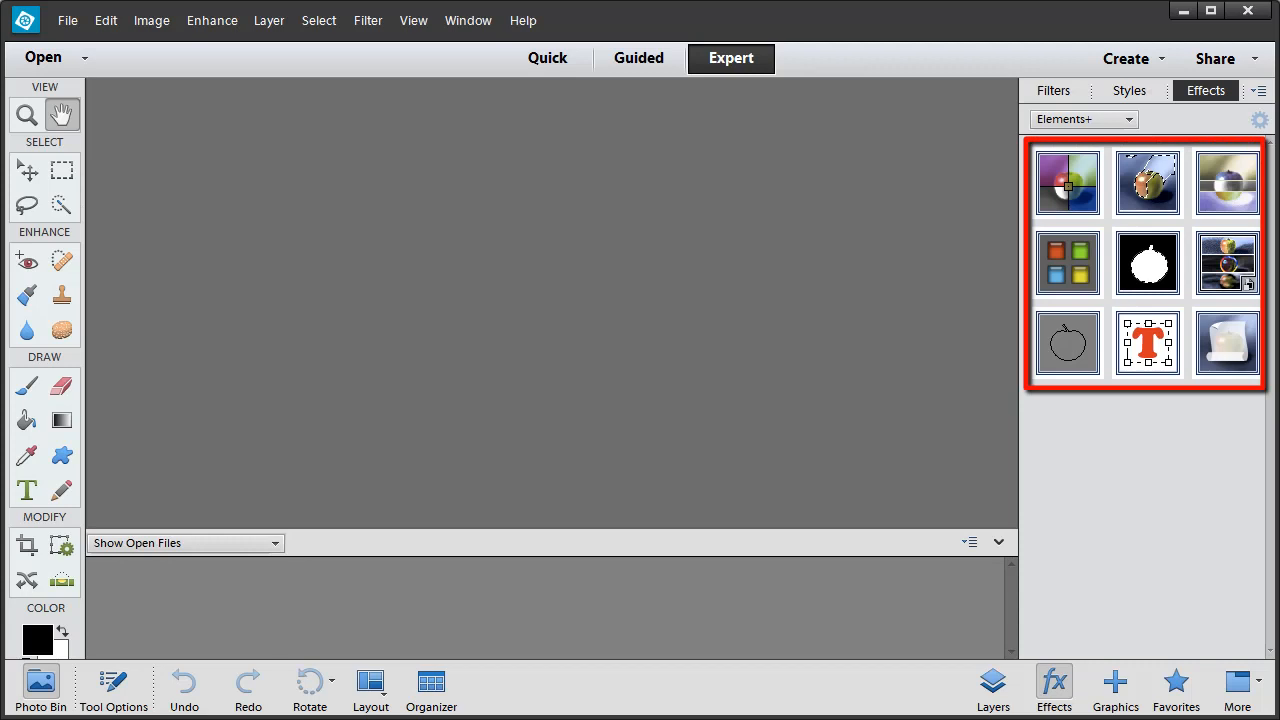
# Open the recently edited image _DSC1077.psd.
pyautogui.click(68, 21)
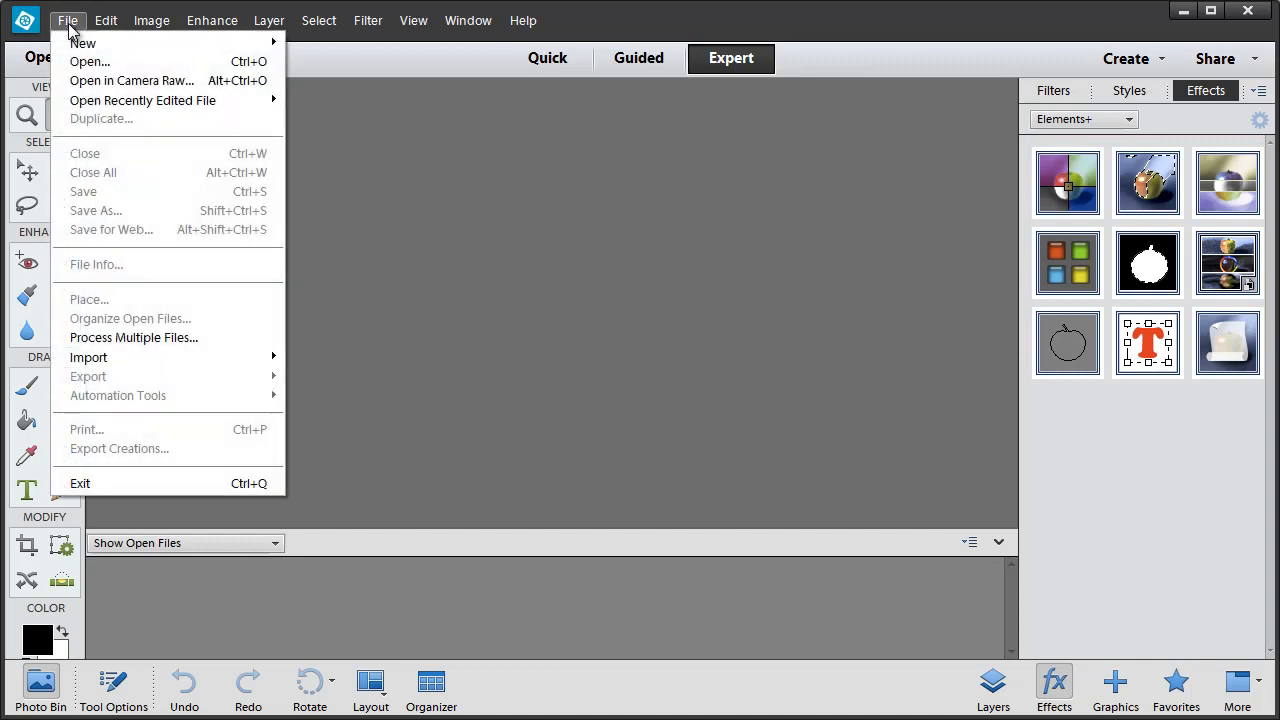
pyautogui.moveTo(142, 102)
pyautogui.click(371, 104)
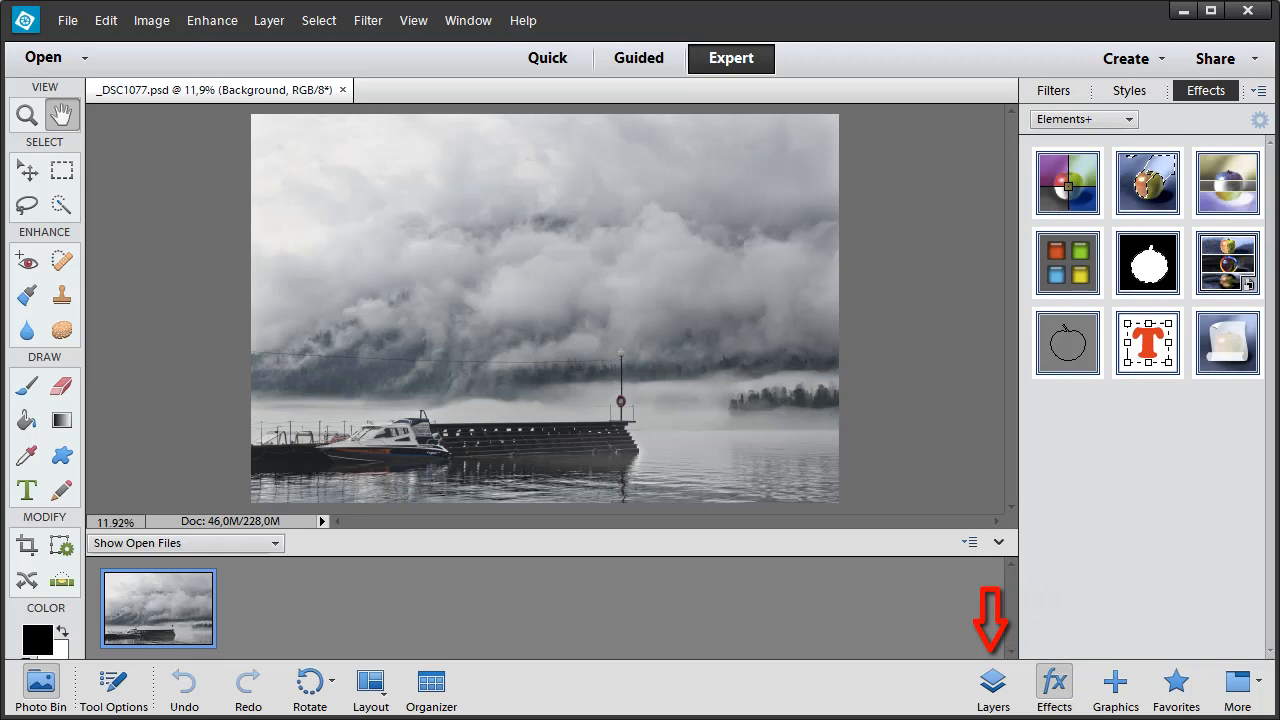
# Switch to the custom workspace and dock Layers in its own column beside the displayed Effects.
pyautogui.click(1260, 687)
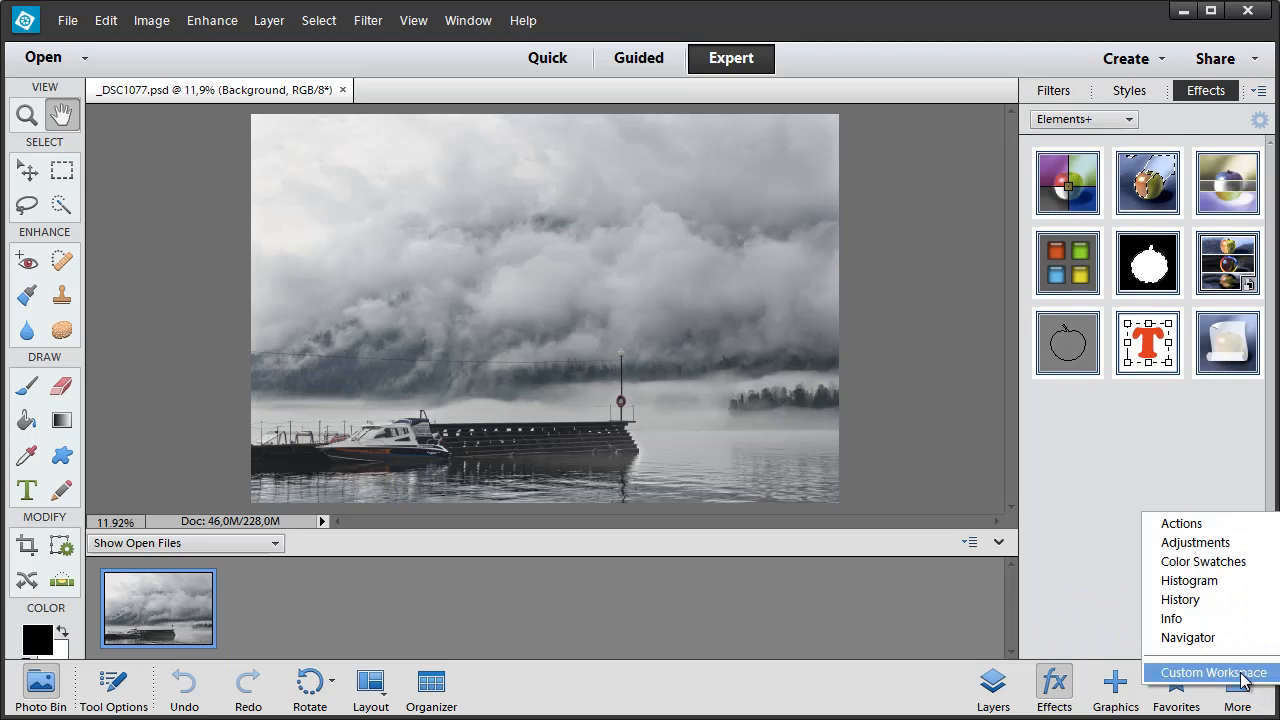
pyautogui.click(1243, 674)
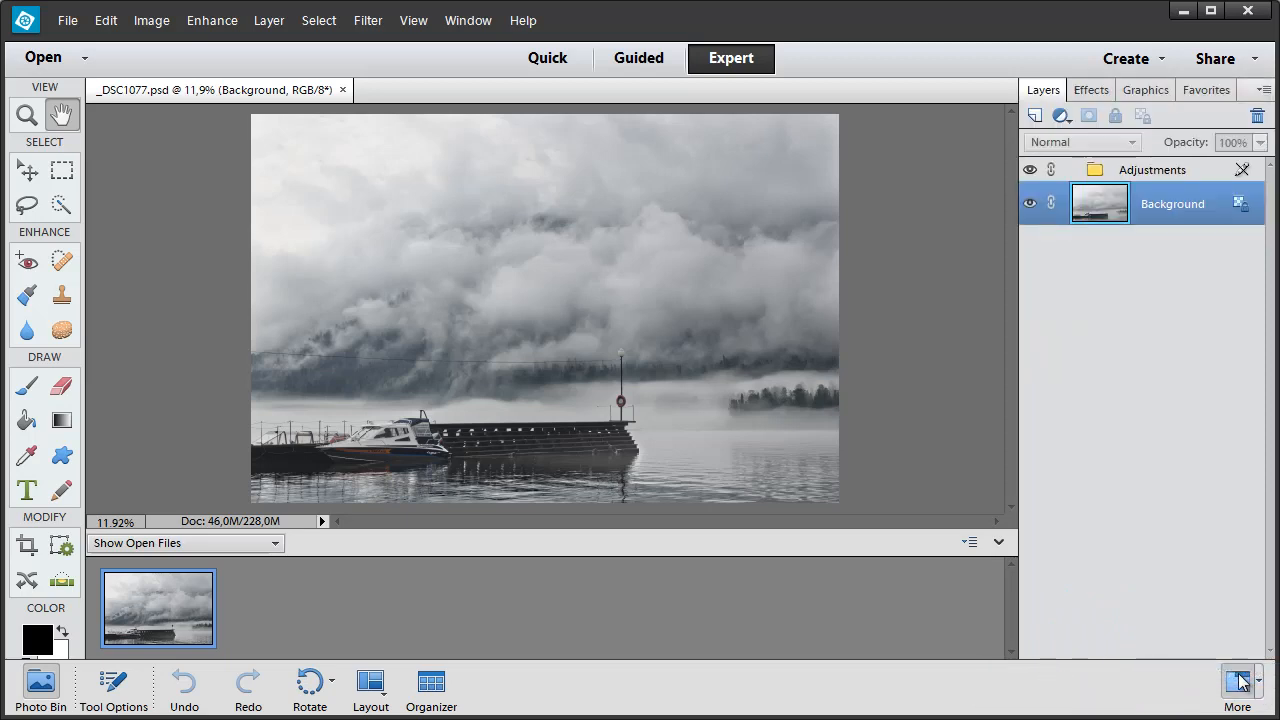
pyautogui.moveTo(1043, 90); pyautogui.dragTo(1013, 177)
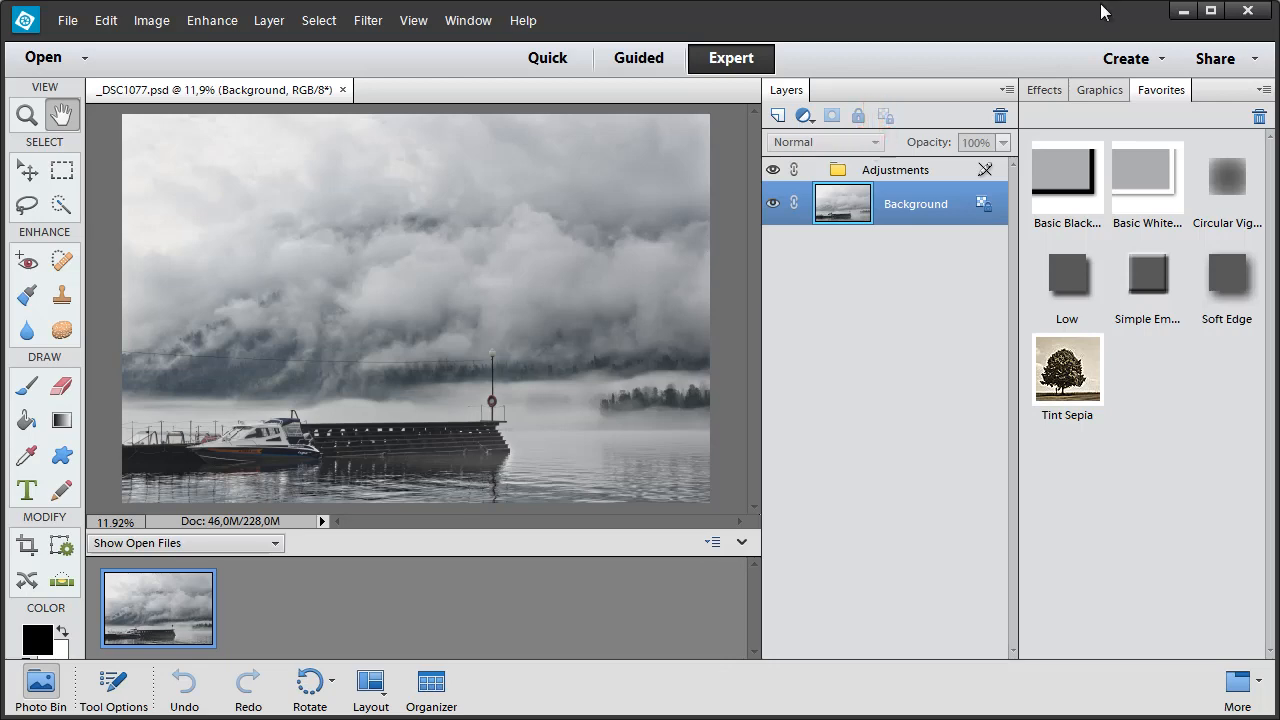
pyautogui.click(1045, 92)
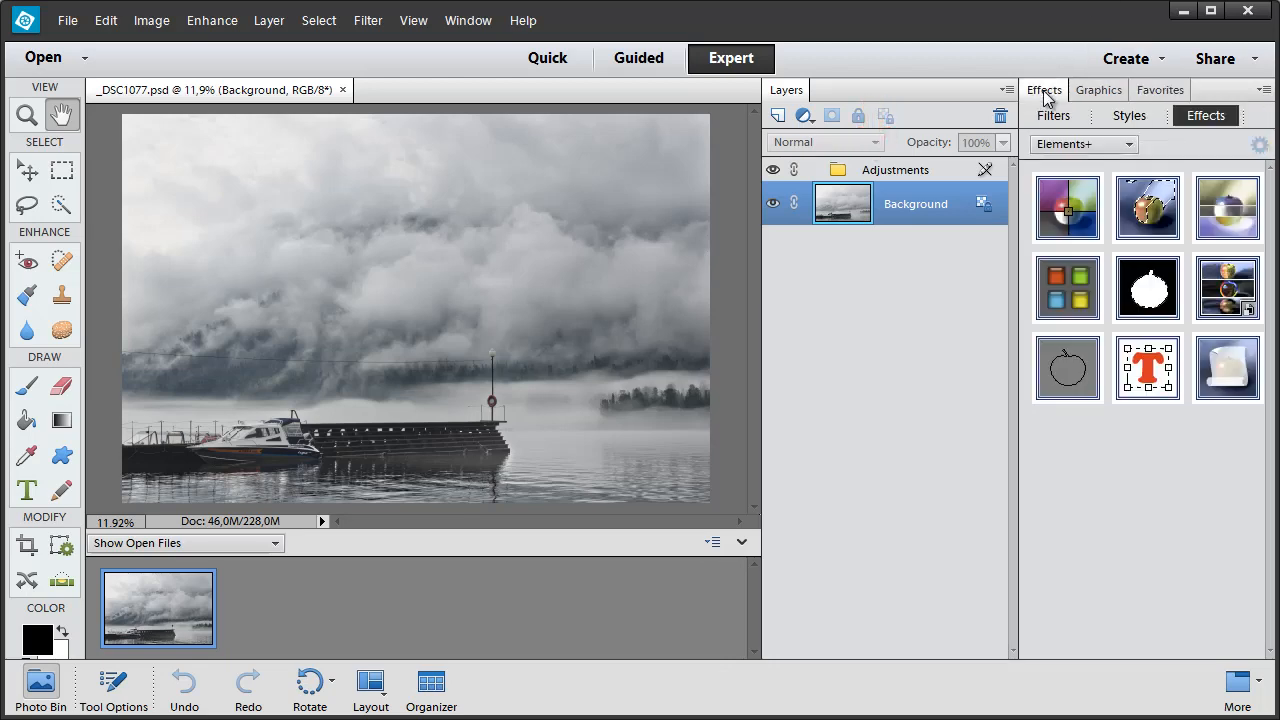
# Ungroup the Adjustments layer group with the Elements+ Layers tool.
pyautogui.doubleClick(1224, 209)
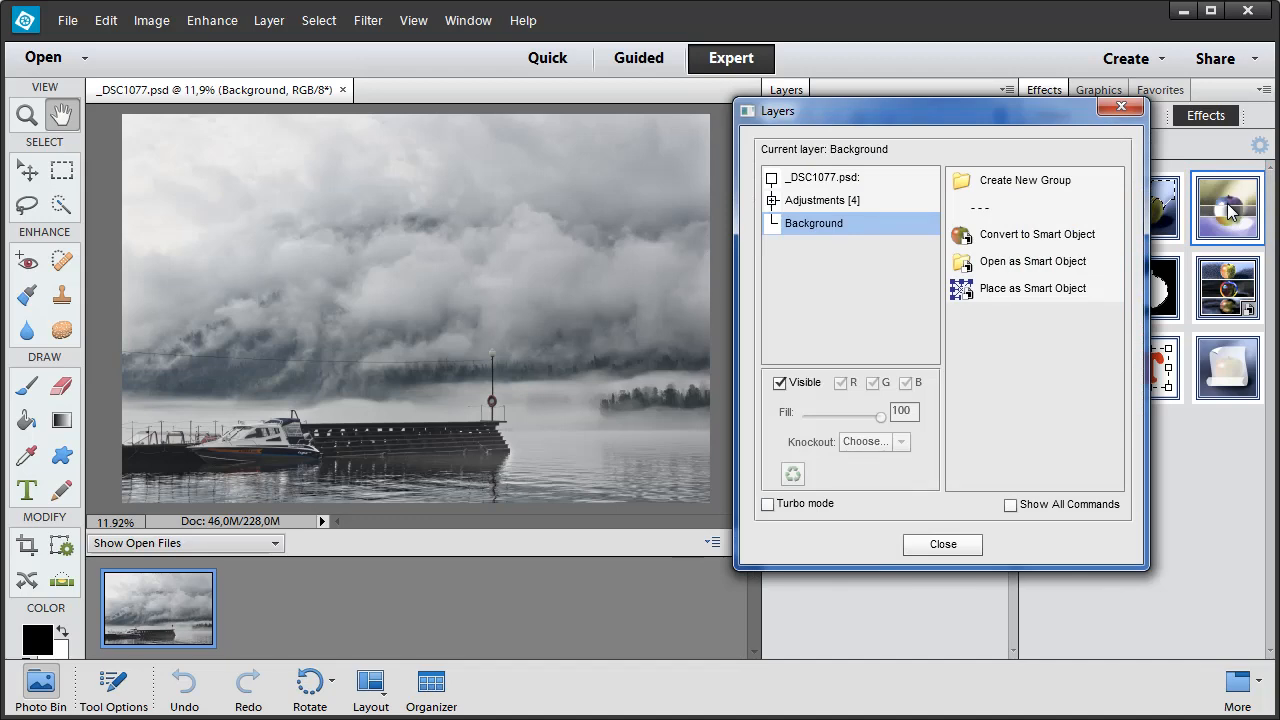
pyautogui.click(826, 203)
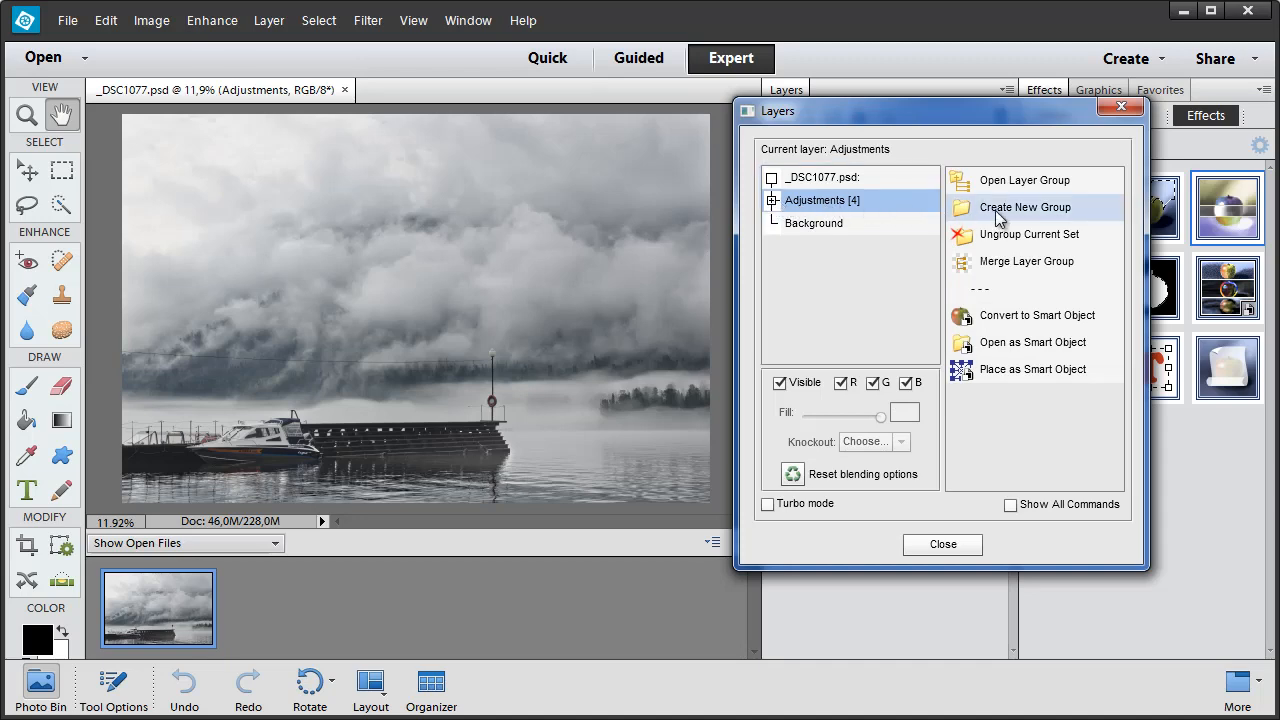
pyautogui.click(1020, 240)
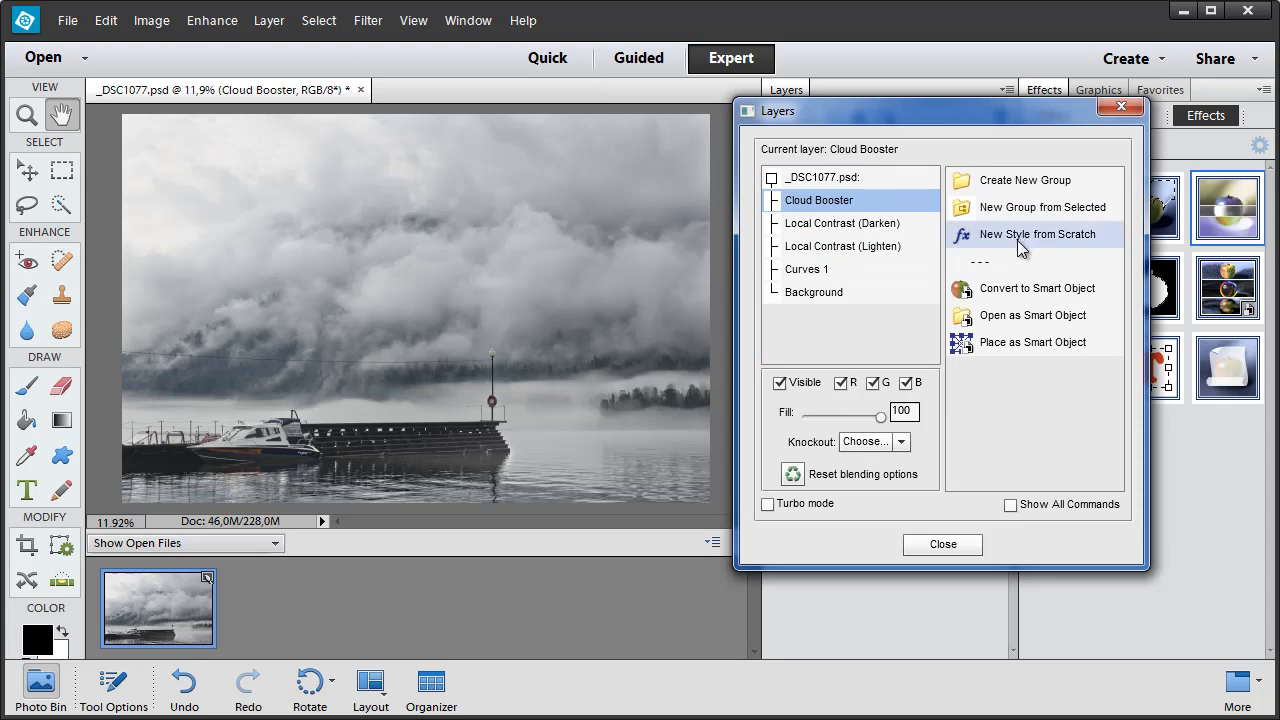
pyautogui.click(943, 545)
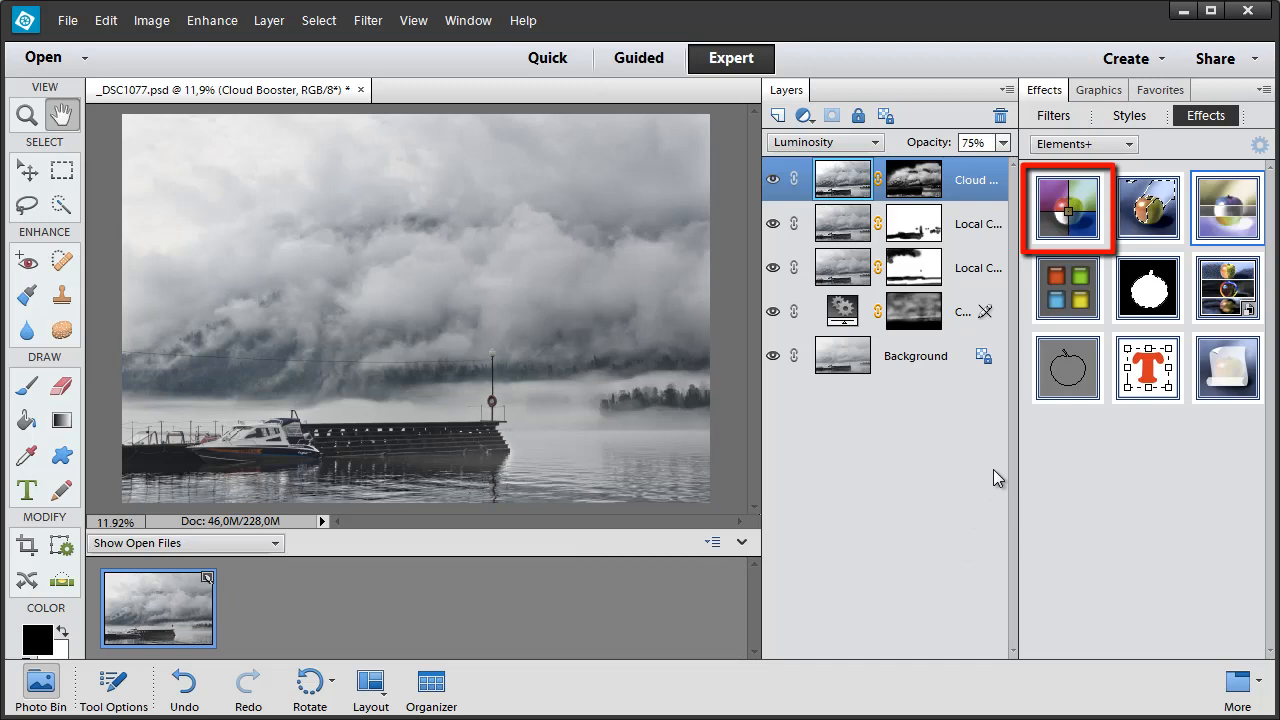
# Add a Color Balance adjustment layer above Cloud Booster with Elements+ Color and Tone, using Turbo mode.
pyautogui.doubleClick(1070, 207)
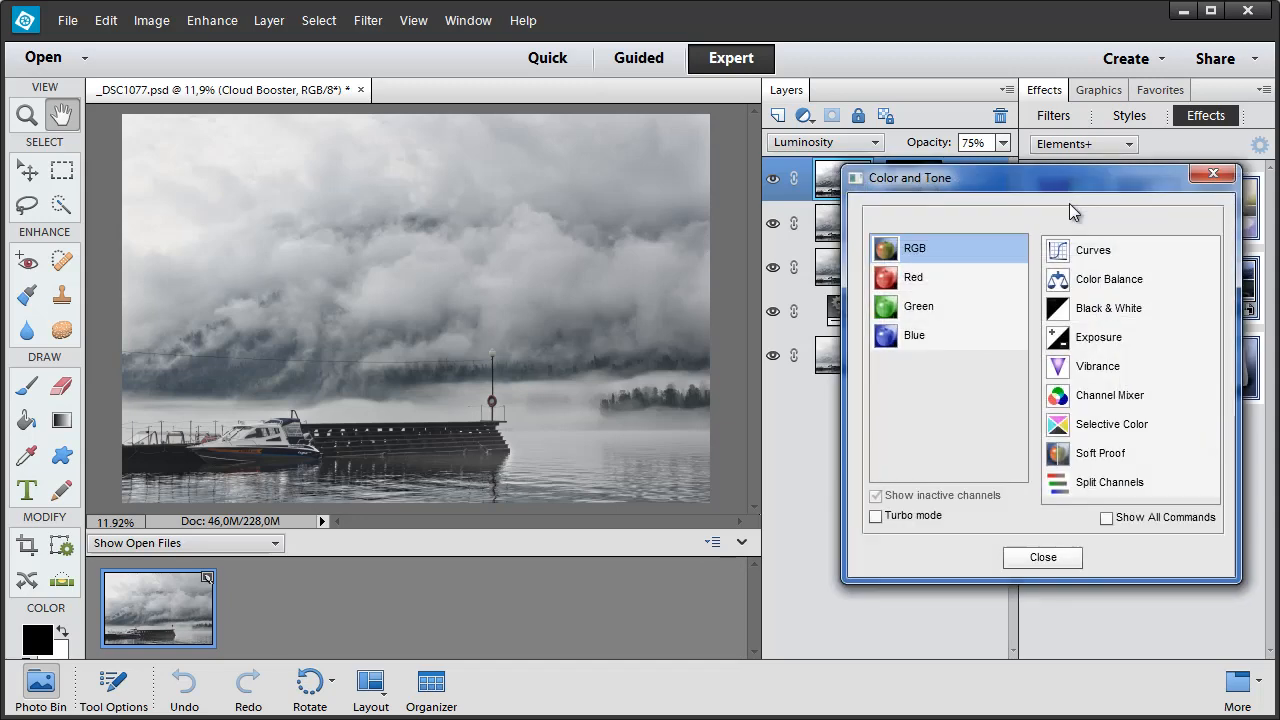
pyautogui.click(876, 517)
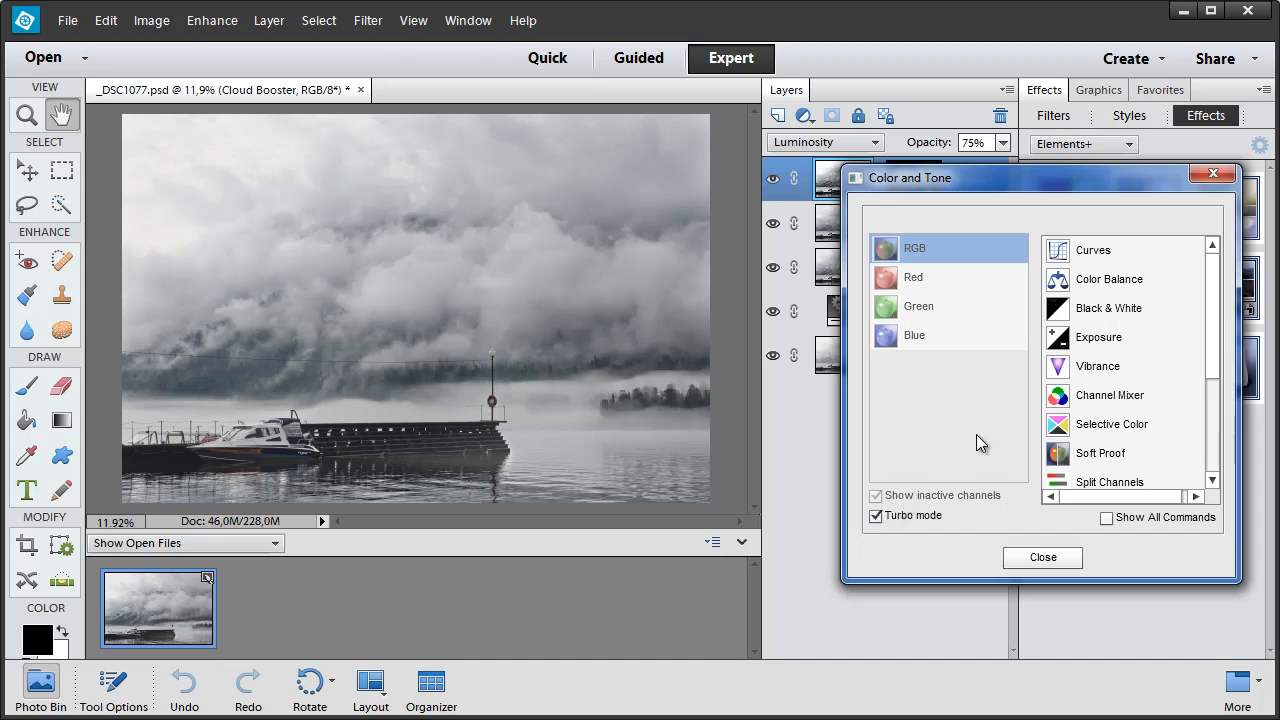
pyautogui.click(1092, 284)
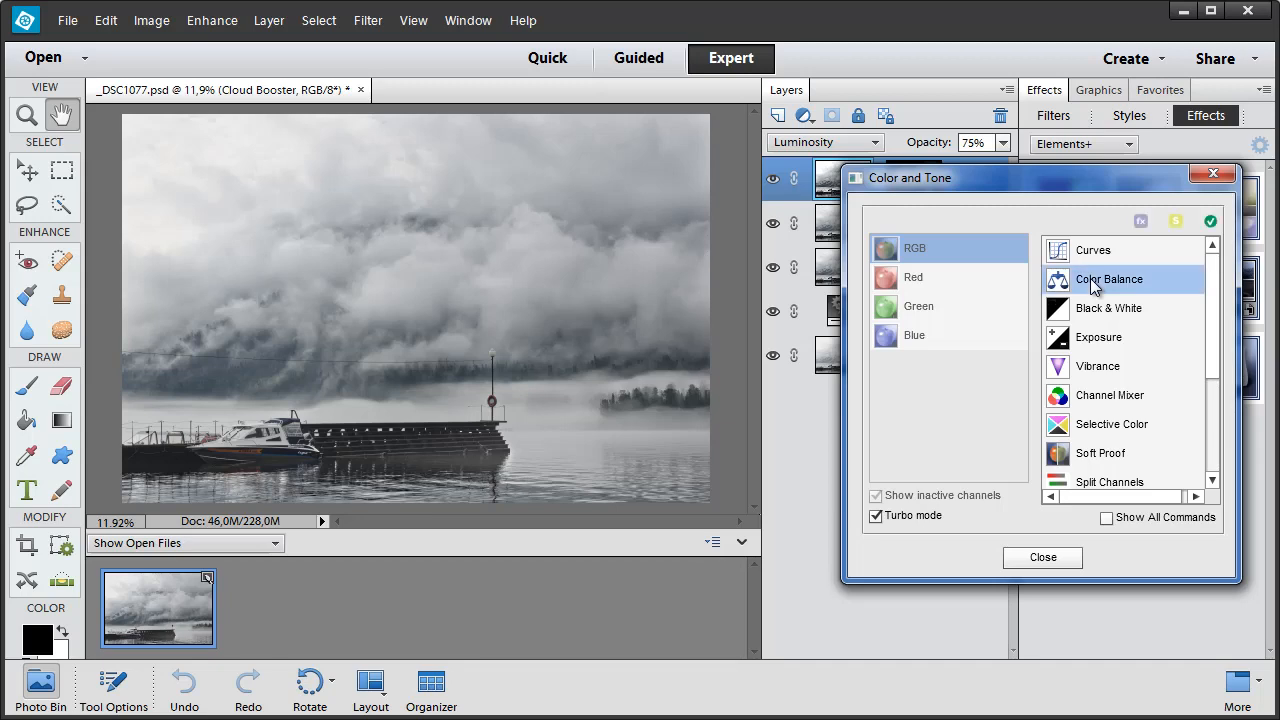
pyautogui.click(1211, 222)
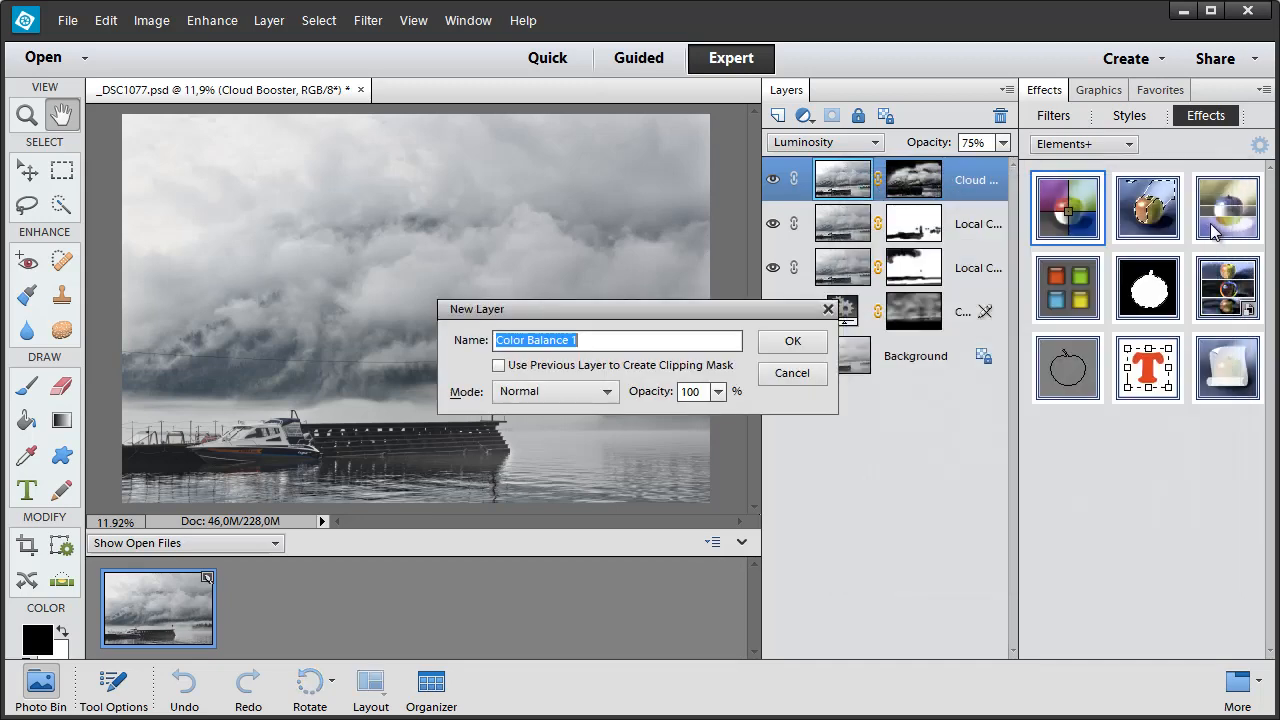
pyautogui.click(778, 346)
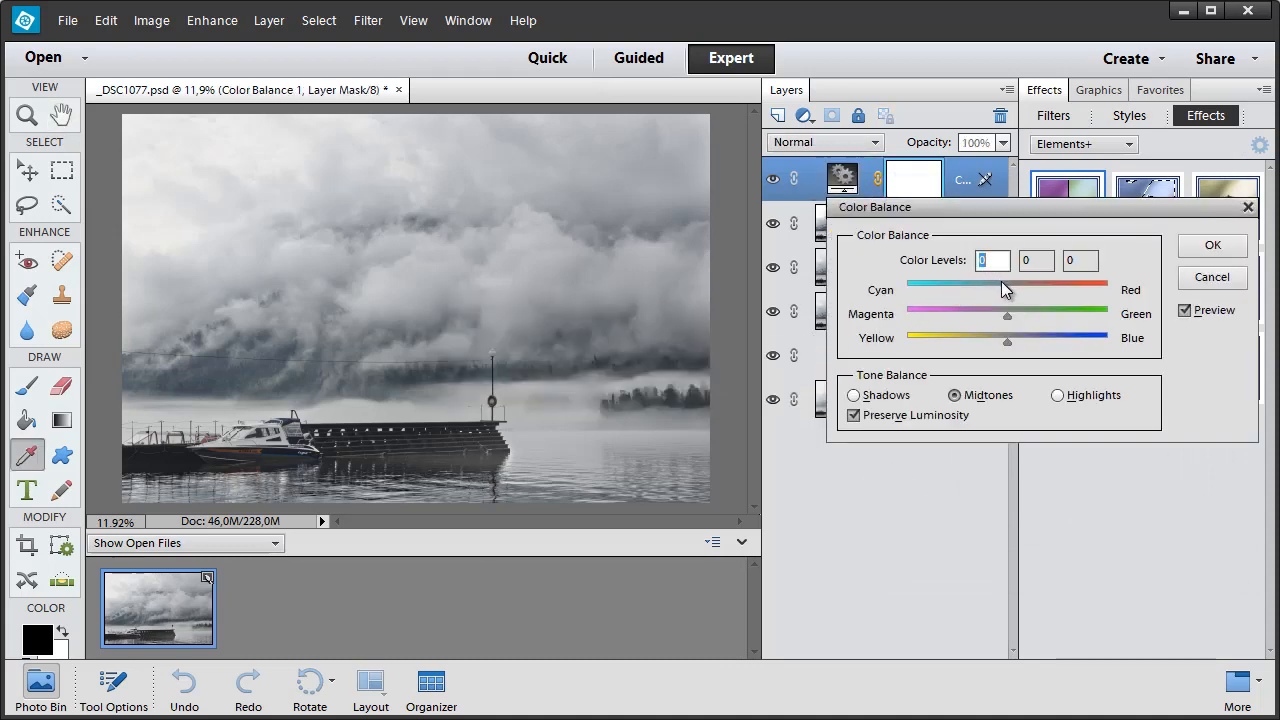
# Set the Color Balance midtones to -30 on Cyan/Red and +22 on Yellow/Blue.
pyautogui.moveTo(1007, 290); pyautogui.dragTo(977, 300)
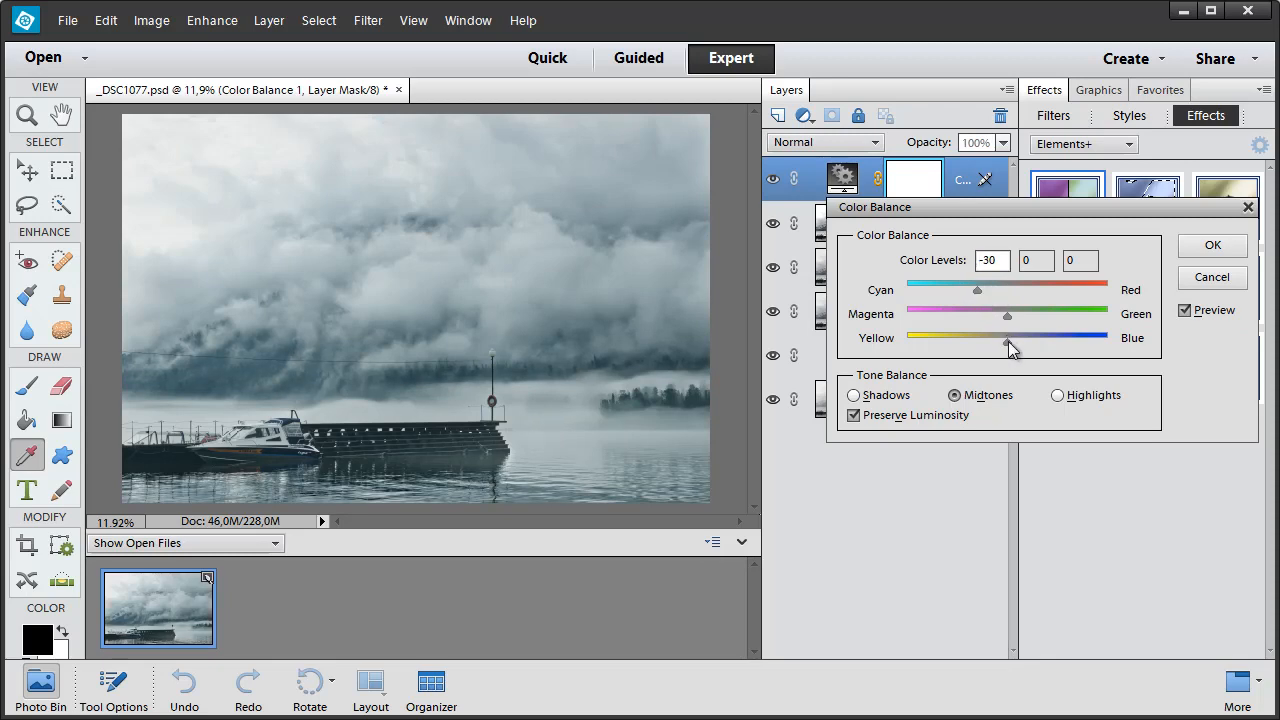
pyautogui.moveTo(1010, 348); pyautogui.dragTo(1030, 343)
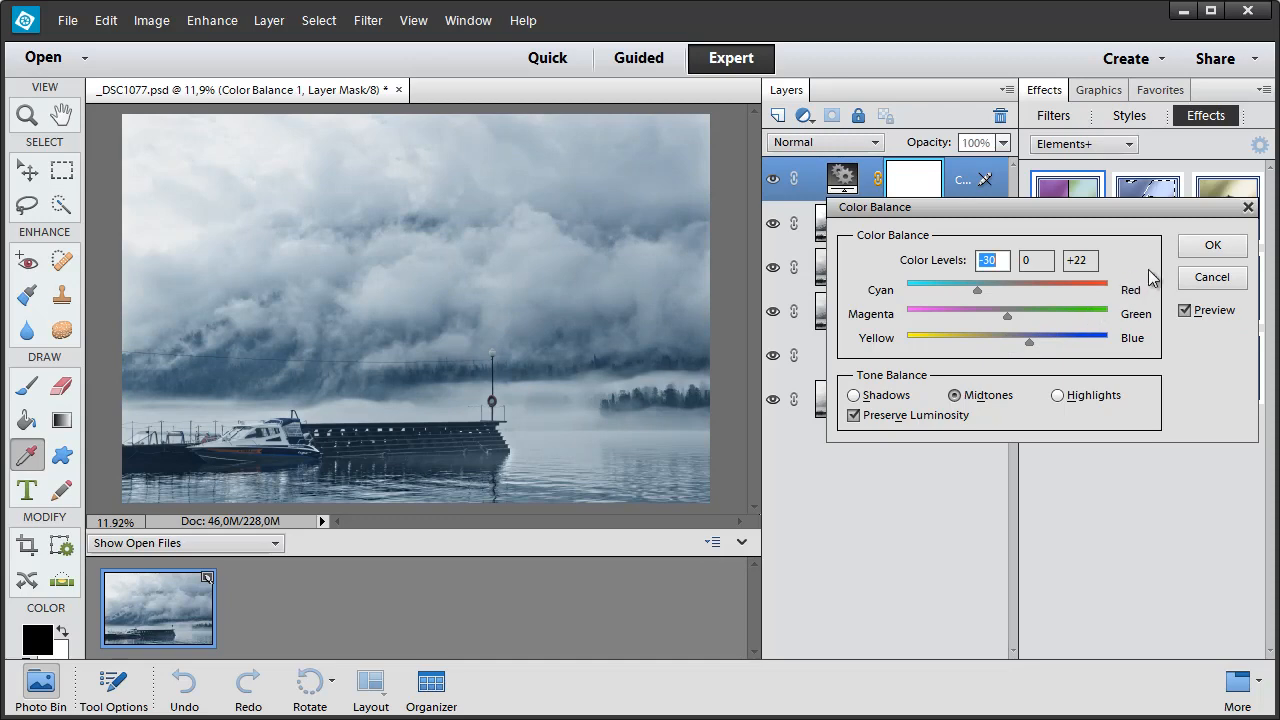
pyautogui.click(1210, 246)
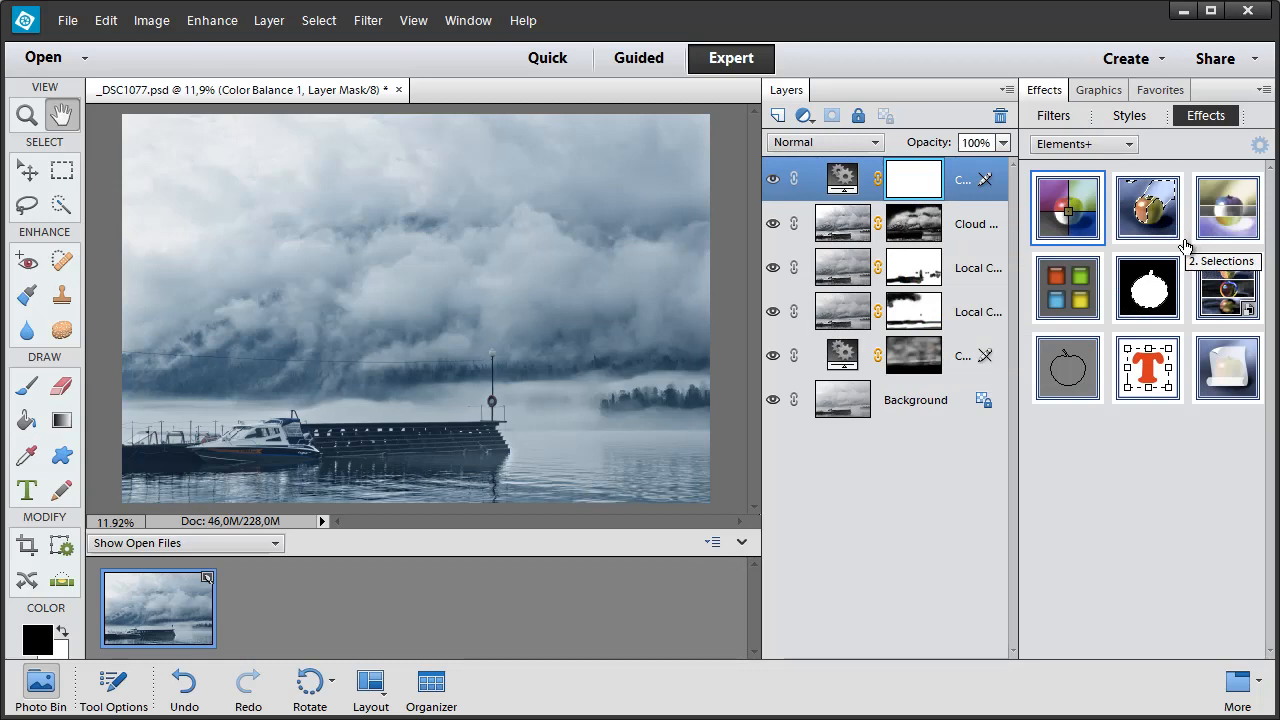
# Open the Meta Stamp script and include only the camera, exposure, ISO speed, aperture and focal length, without the file name.
pyautogui.doubleClick(1228, 368)
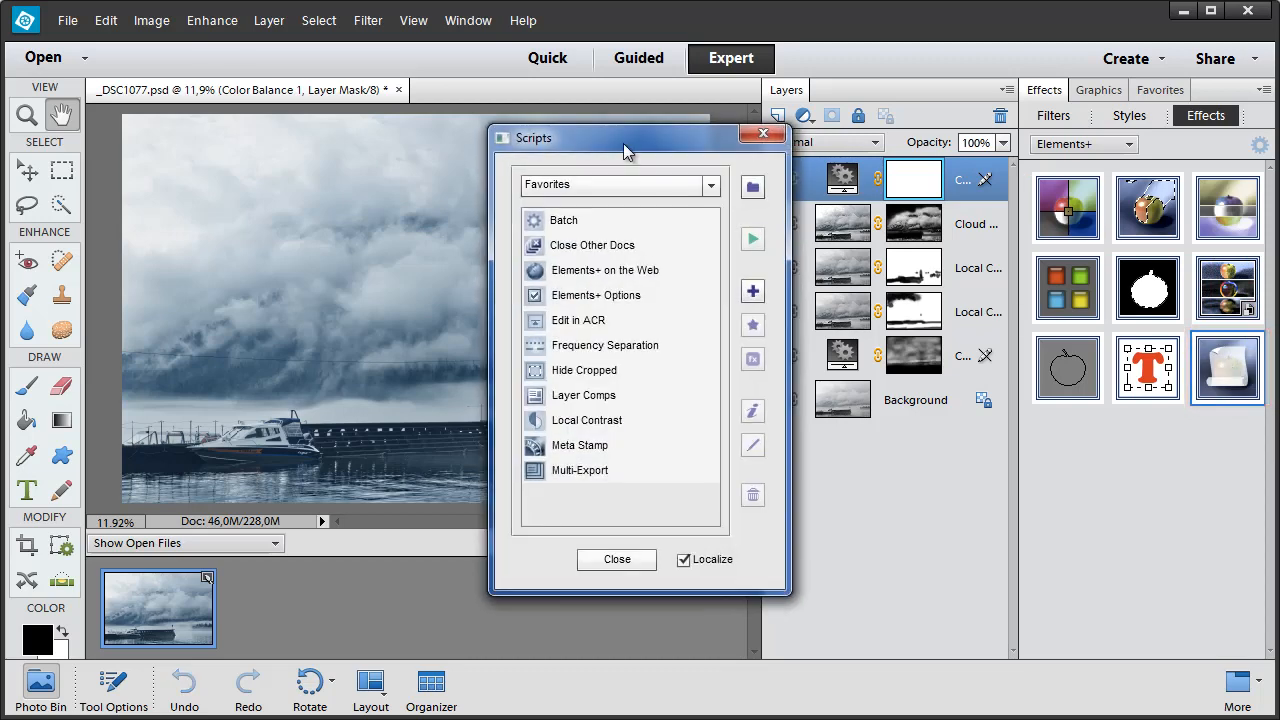
pyautogui.moveTo(624, 141); pyautogui.dragTo(882, 141)
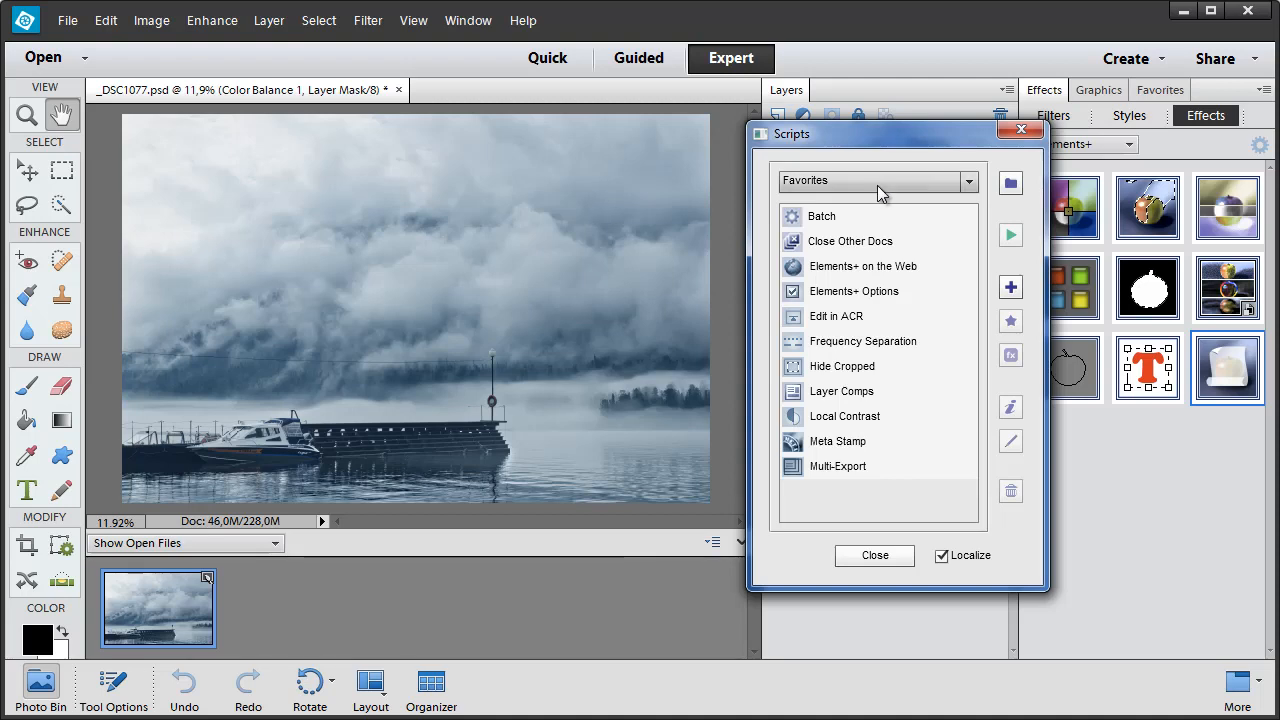
pyautogui.doubleClick(855, 441)
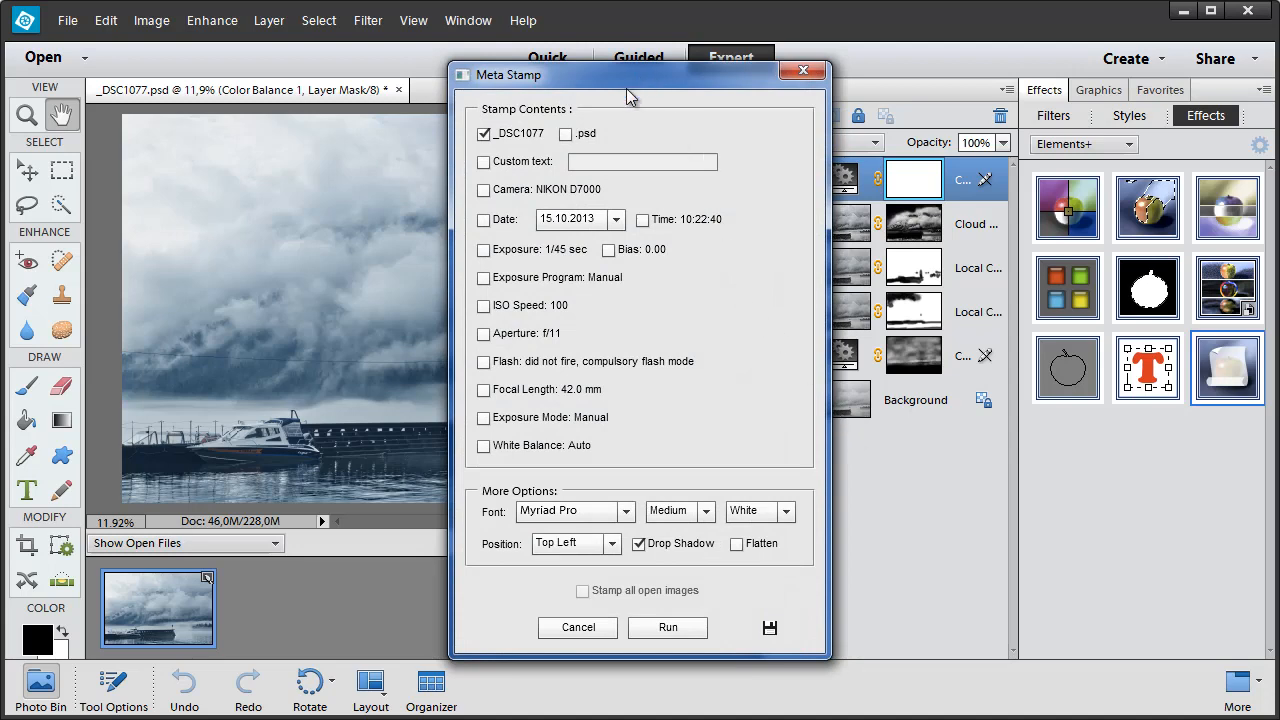
pyautogui.click(482, 137)
pyautogui.click(484, 250)
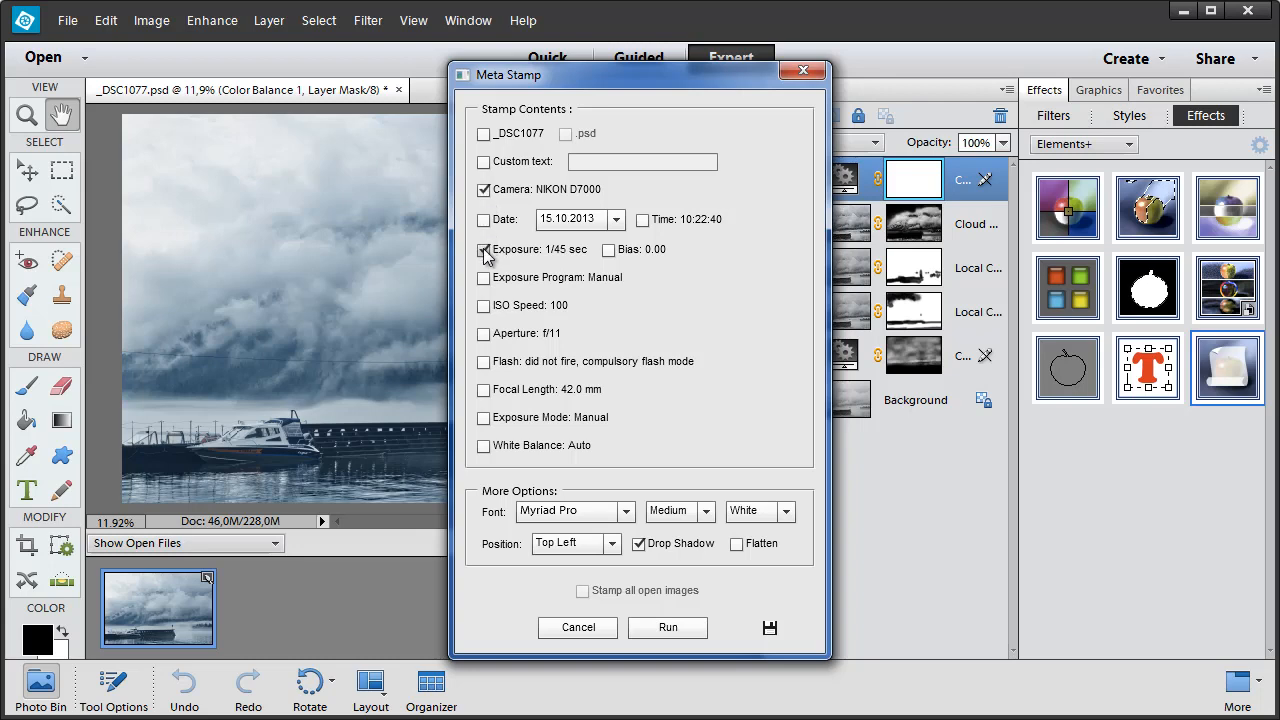
pyautogui.click(485, 306)
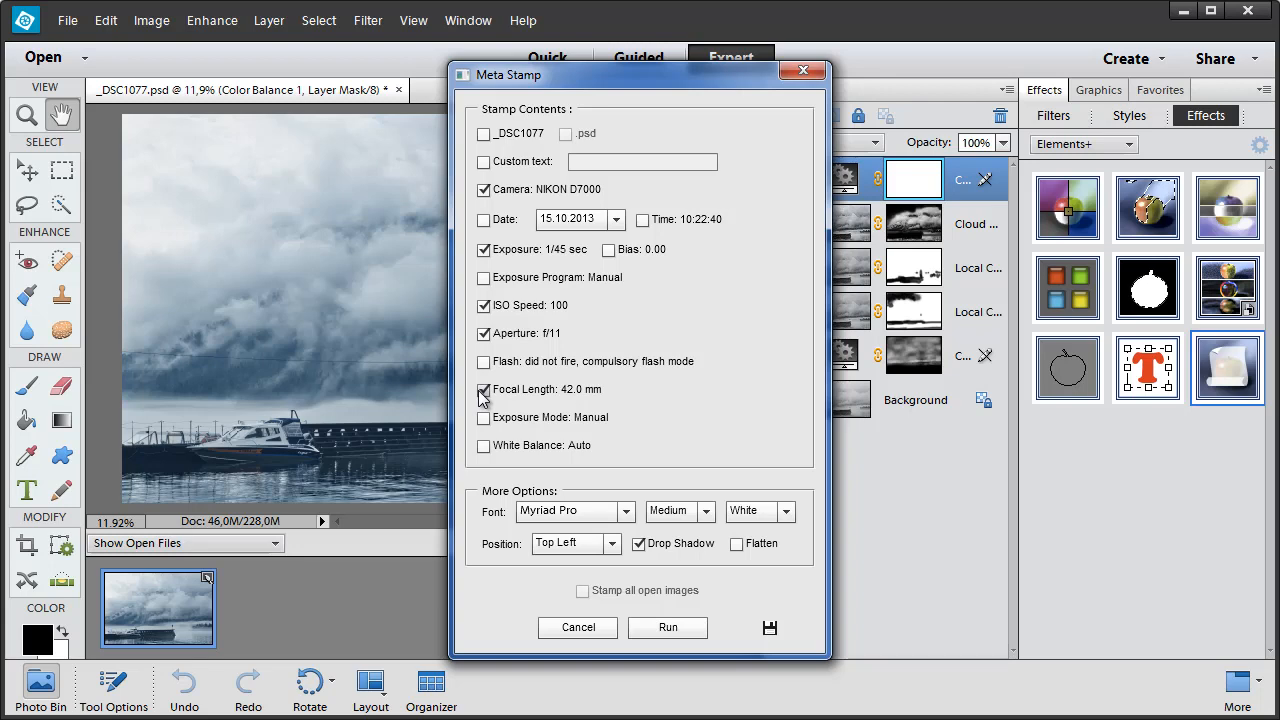
# Stamp the metadata at the Top Right position and move the text slightly inward from the image corner.
pyautogui.click(613, 541)
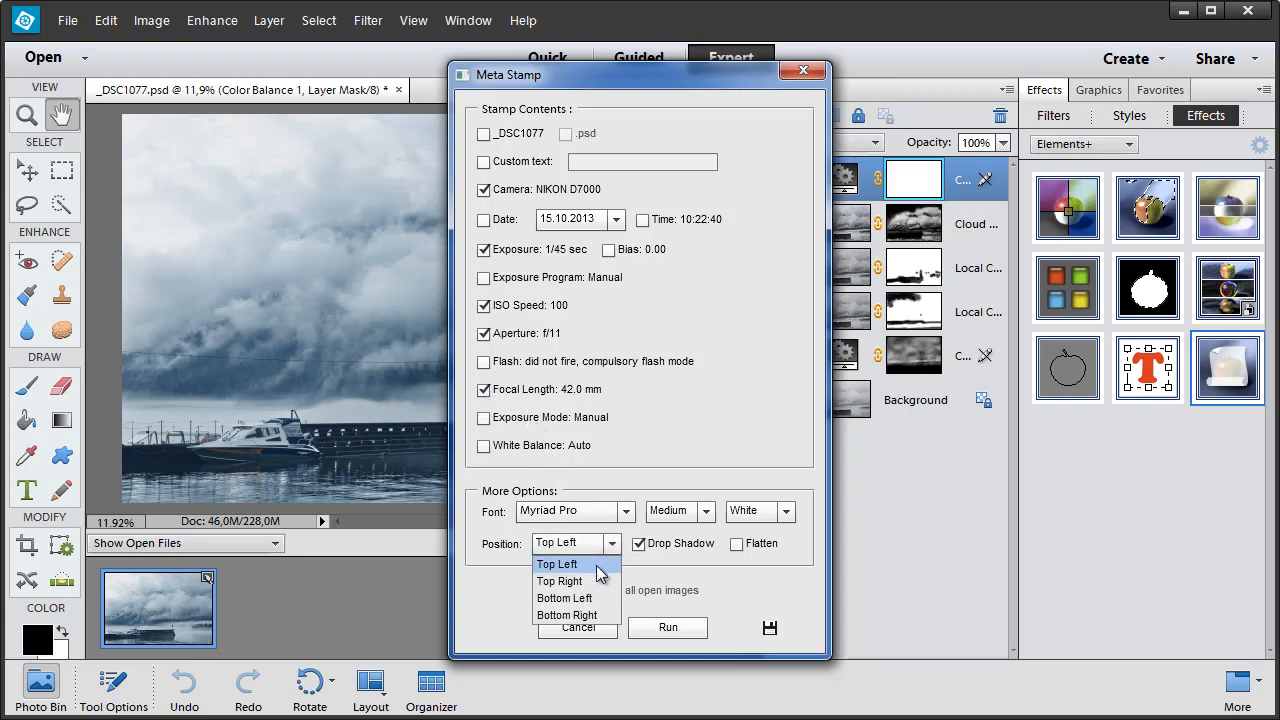
pyautogui.click(594, 580)
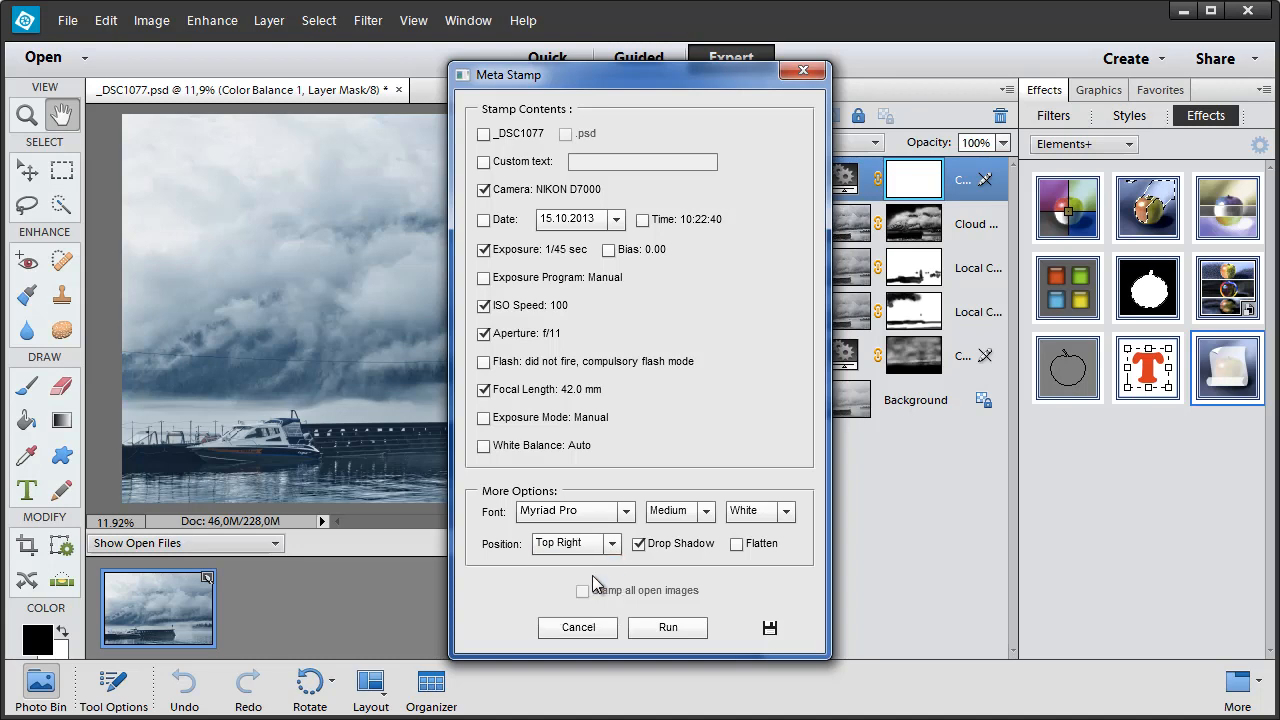
pyautogui.click(667, 627)
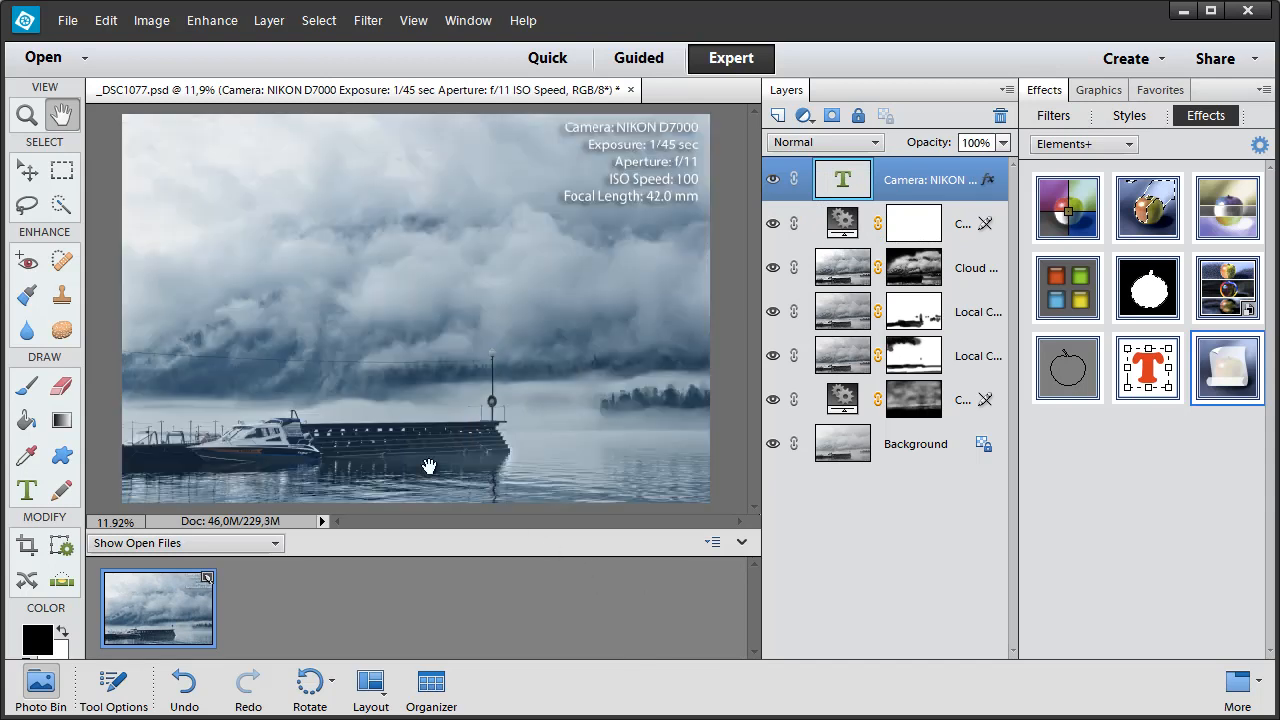
pyautogui.click(25, 173)
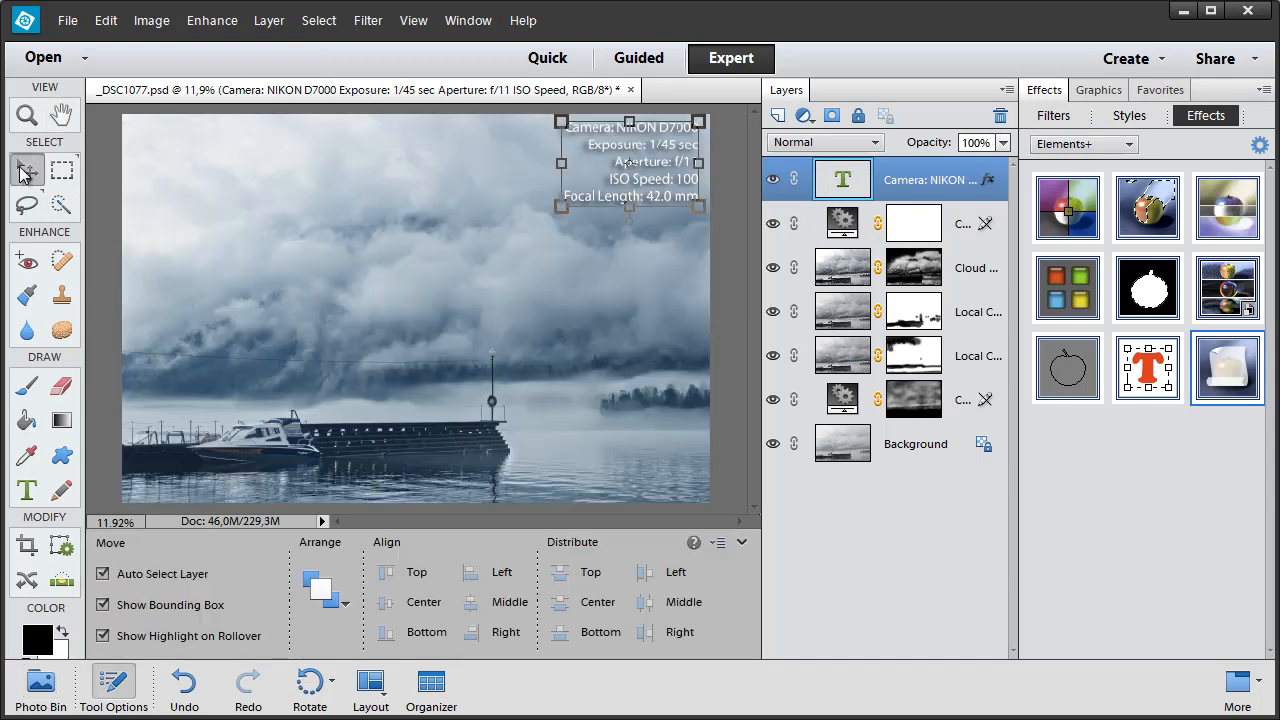
pyautogui.moveTo(639, 171); pyautogui.dragTo(621, 195)
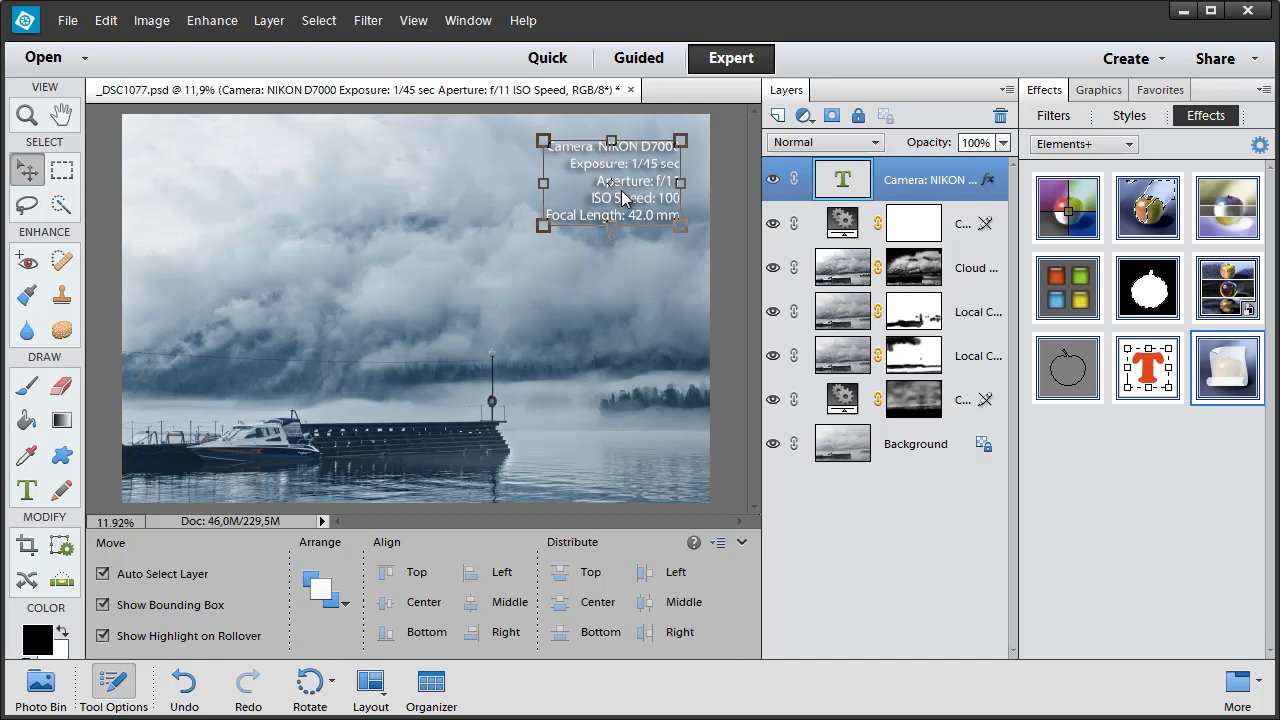
# Dock Actions in the same group as Effects and close the remaining floating panel group.
pyautogui.click(468, 26)
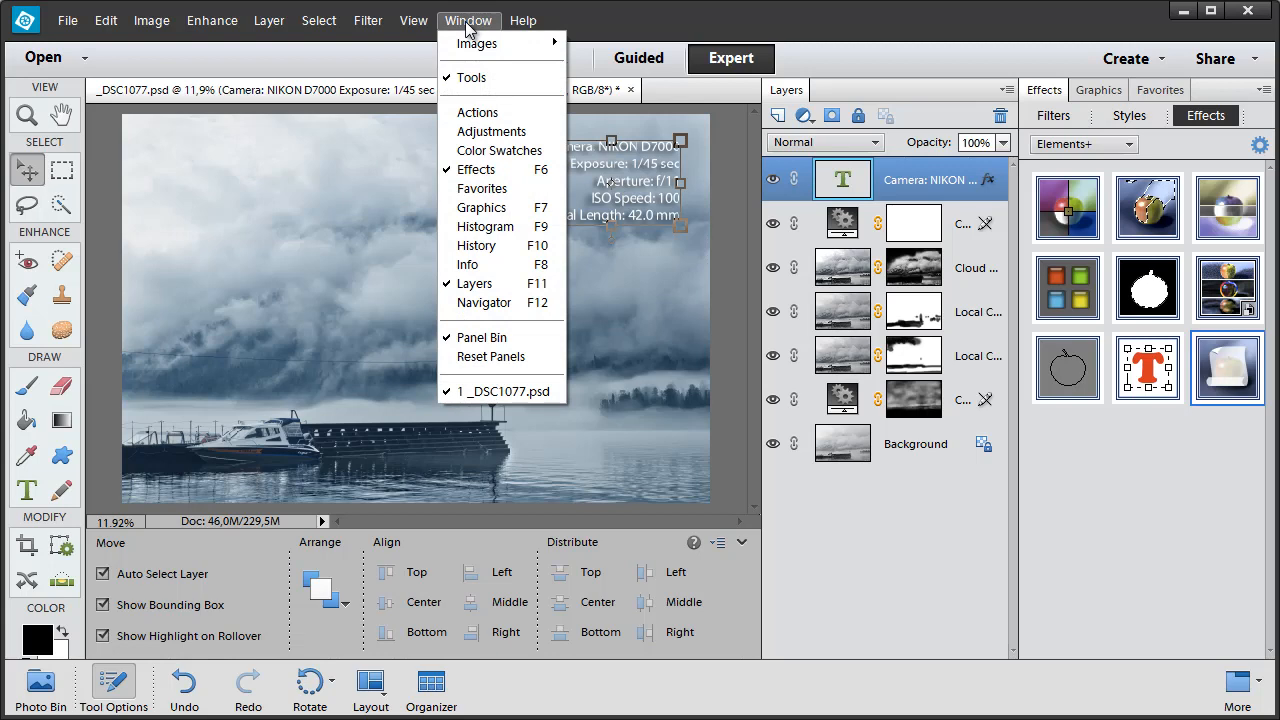
pyautogui.click(474, 113)
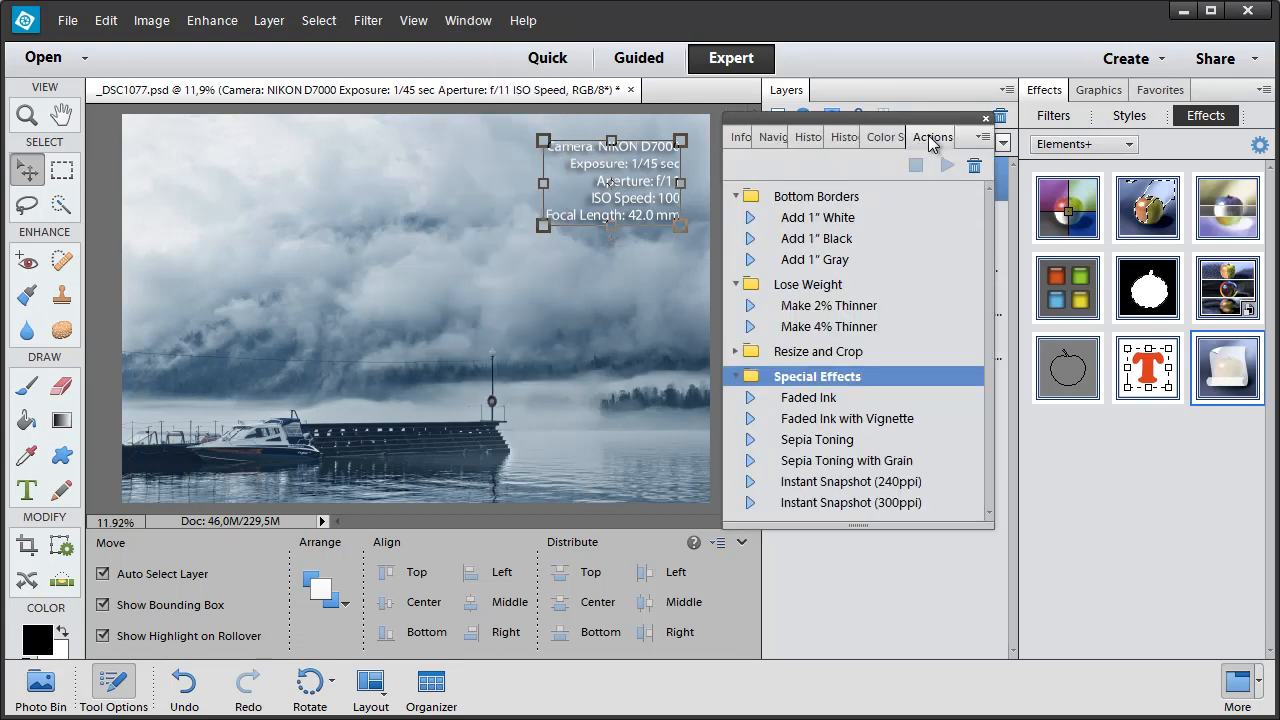
pyautogui.moveTo(929, 137); pyautogui.dragTo(1103, 97)
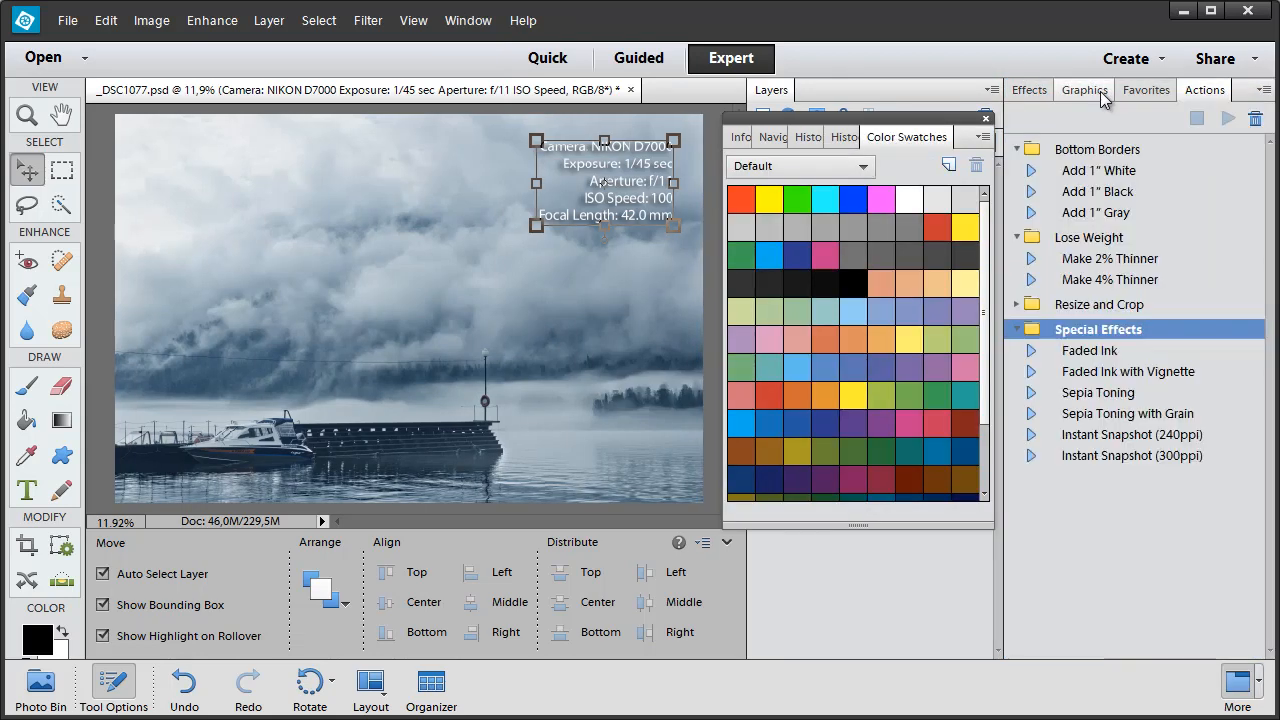
pyautogui.click(986, 121)
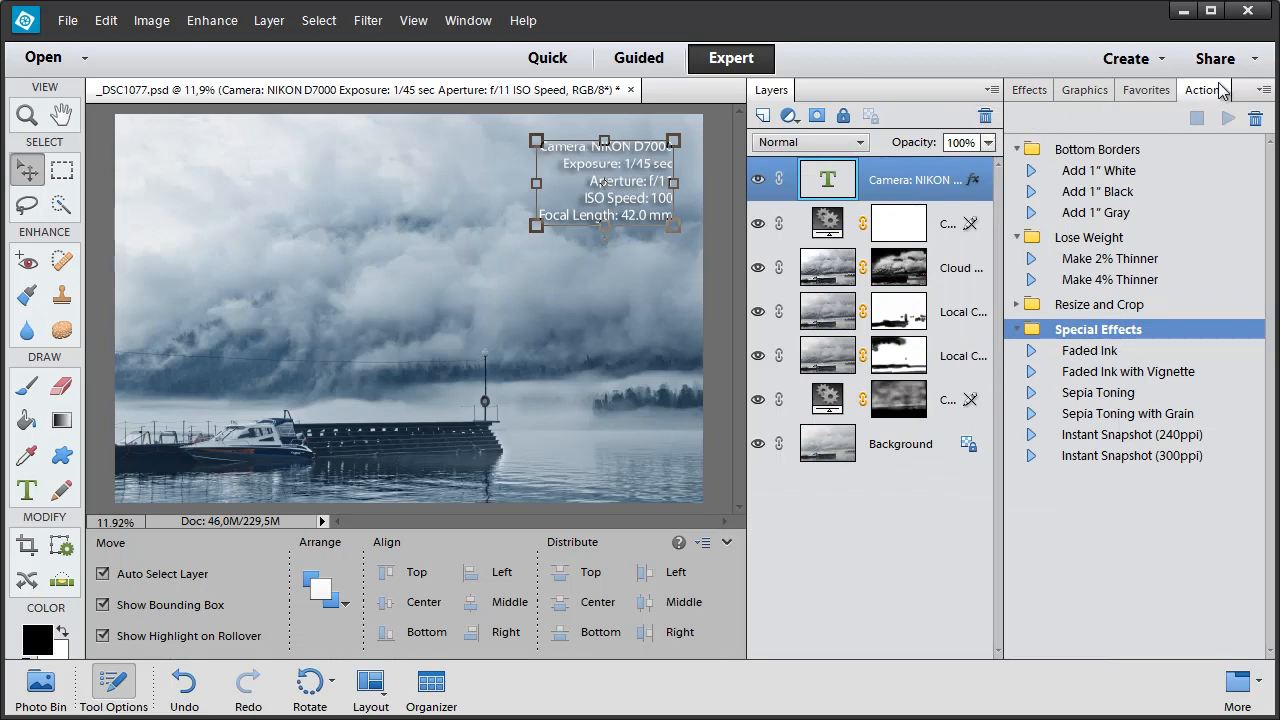
# Clear all default actions and load the Elements+ action set in their place.
pyautogui.click(1265, 90)
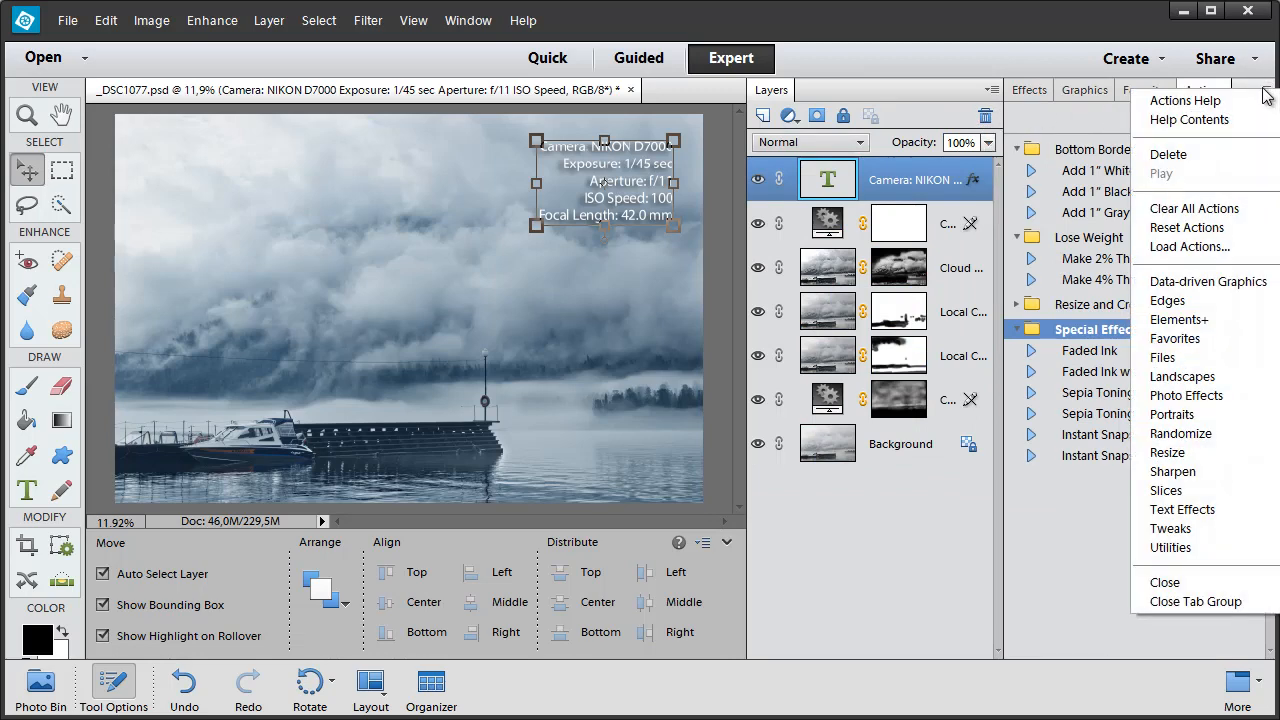
pyautogui.click(1232, 209)
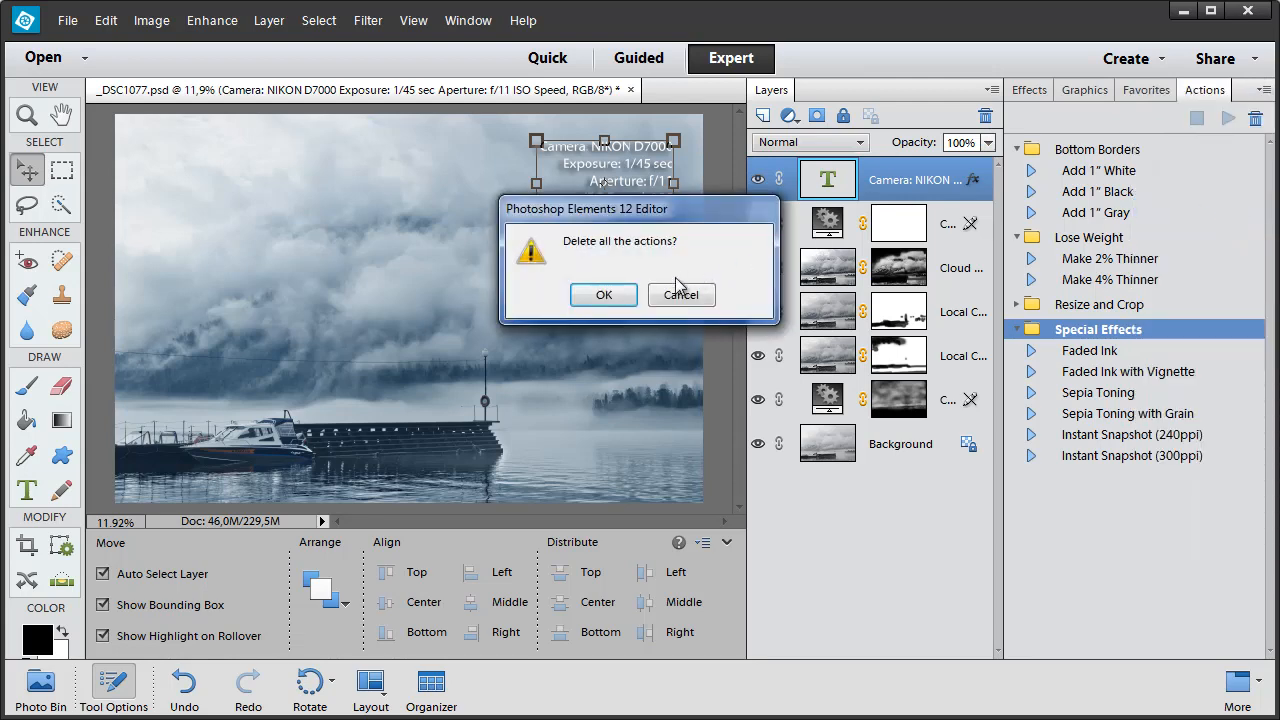
pyautogui.click(605, 303)
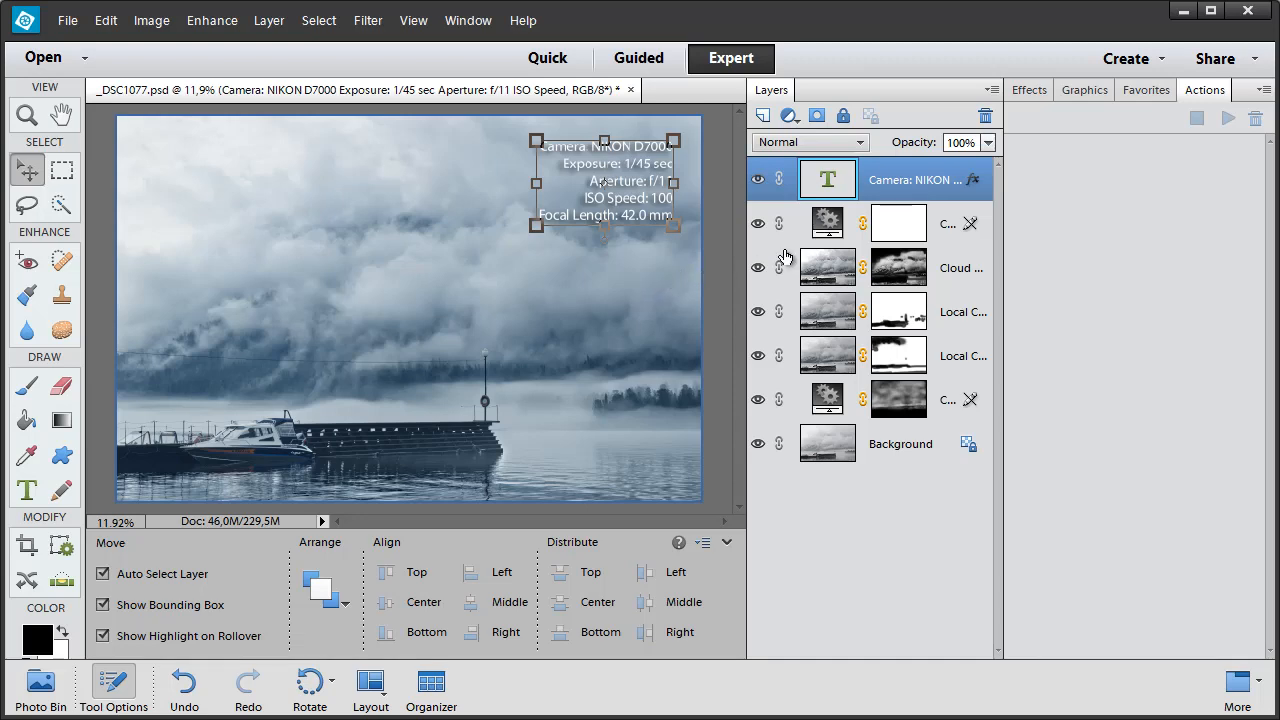
pyautogui.click(1265, 90)
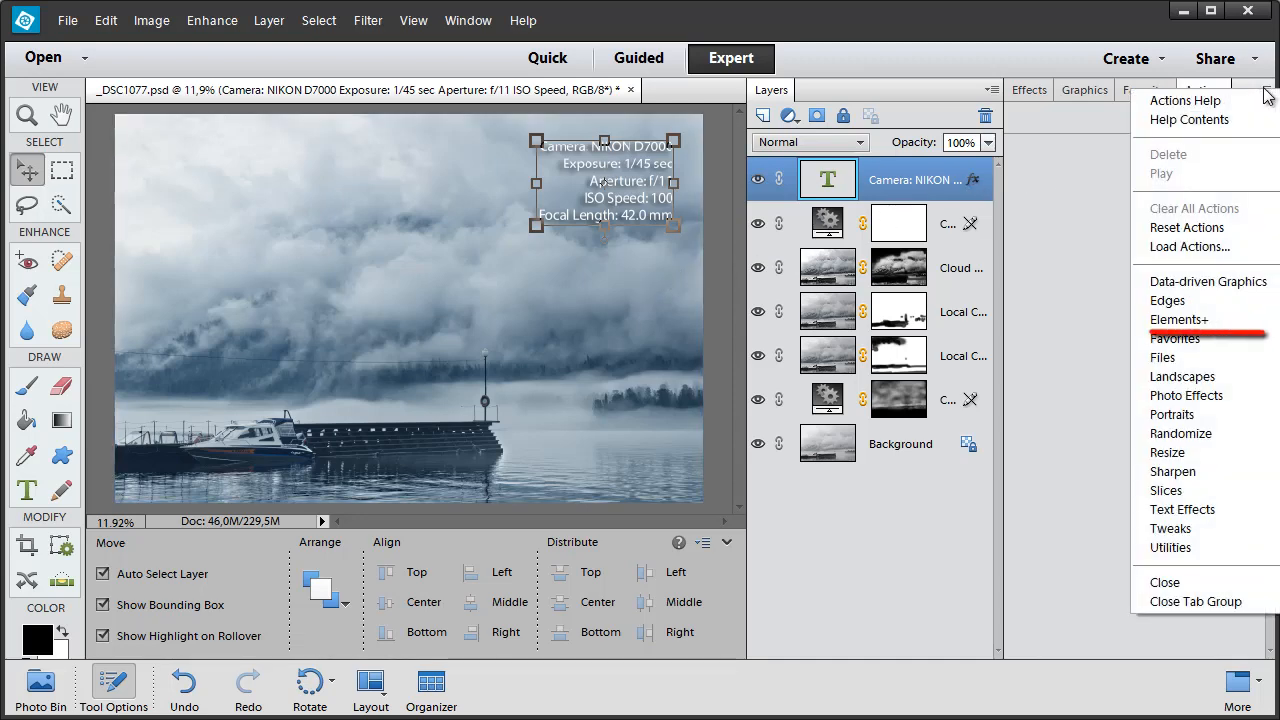
pyautogui.click(1203, 322)
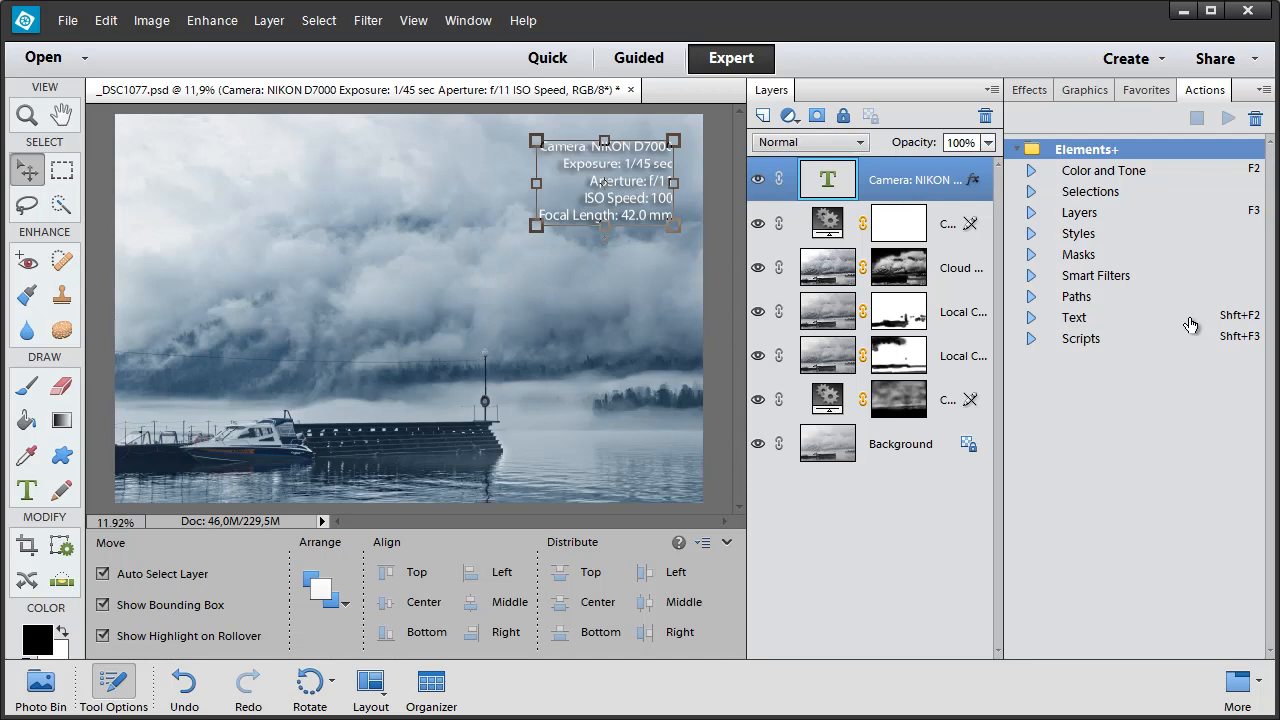
# Read the Torn Edges description in the Edges category of Elements+ Scripts, apply the script and collapse the tool options.
pyautogui.click(1180, 337)
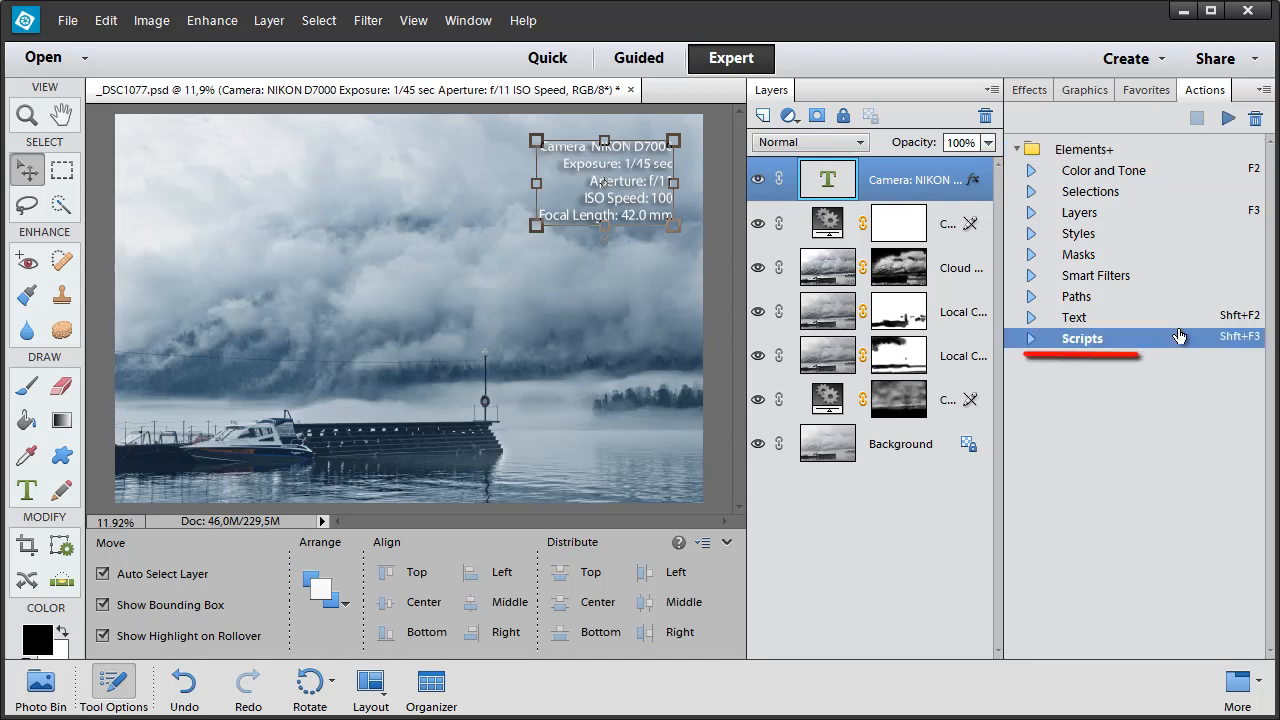
pyautogui.click(1229, 120)
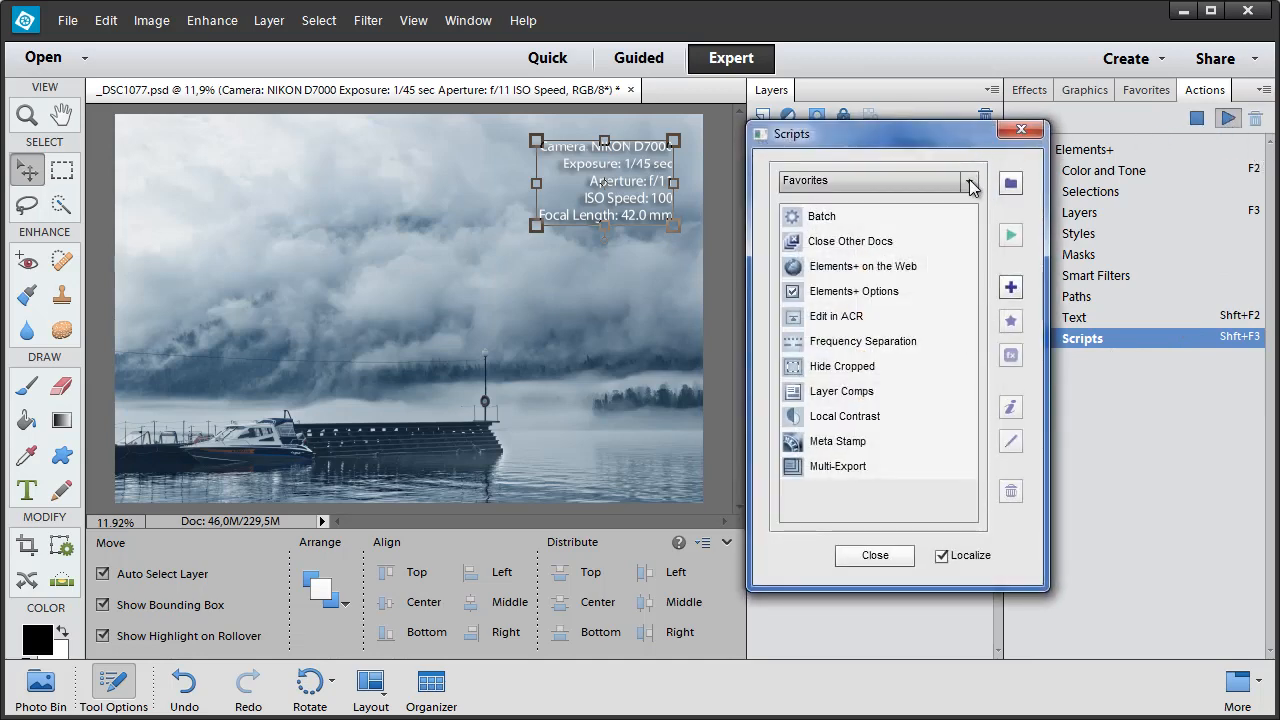
pyautogui.click(969, 182)
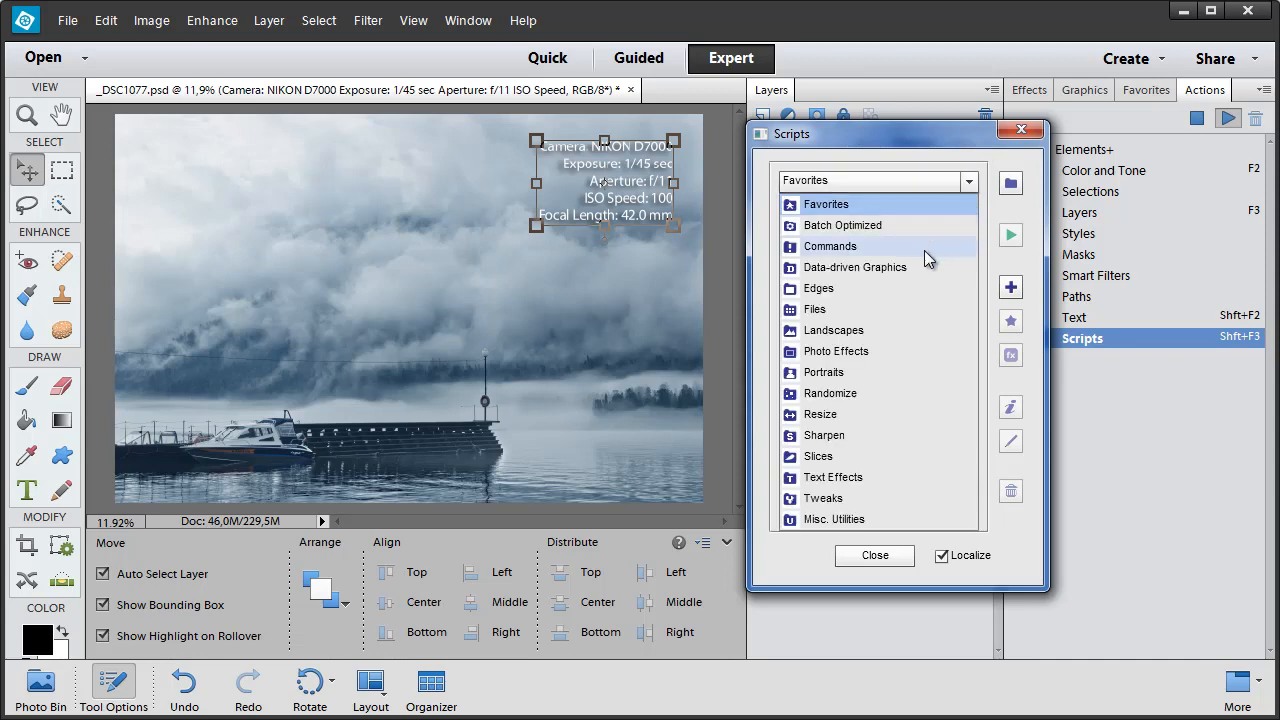
pyautogui.click(891, 290)
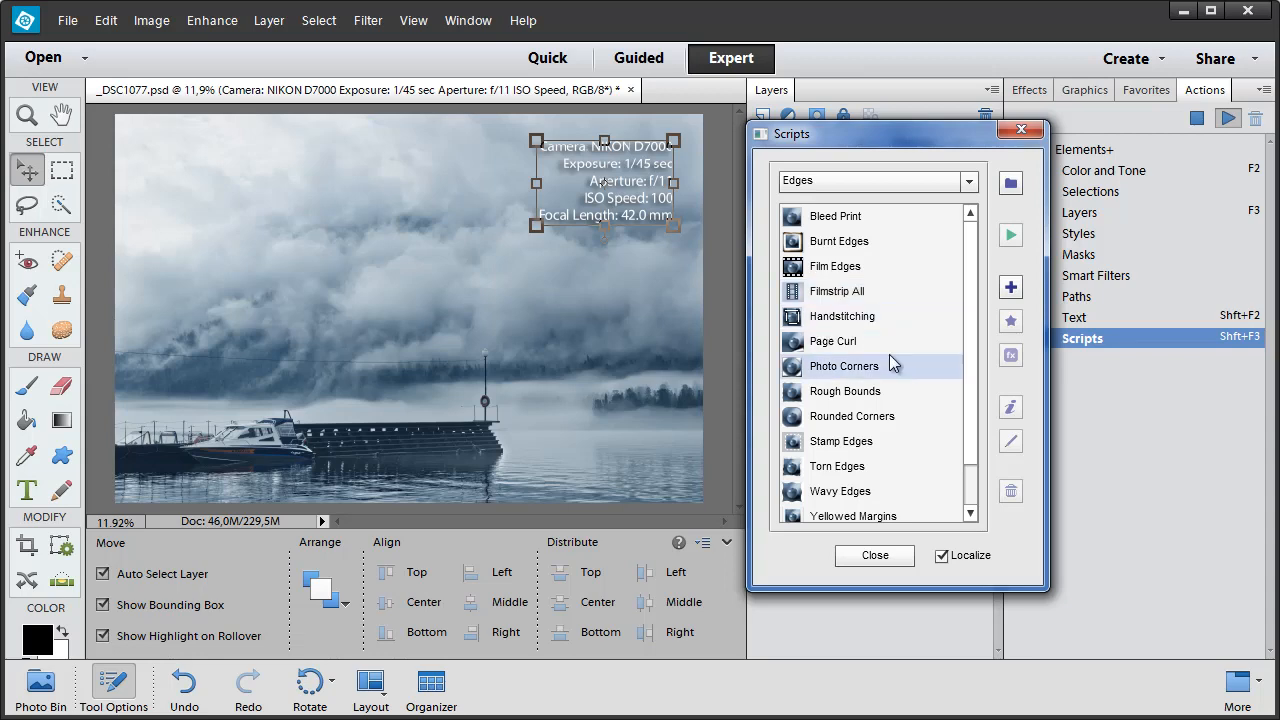
pyautogui.click(868, 476)
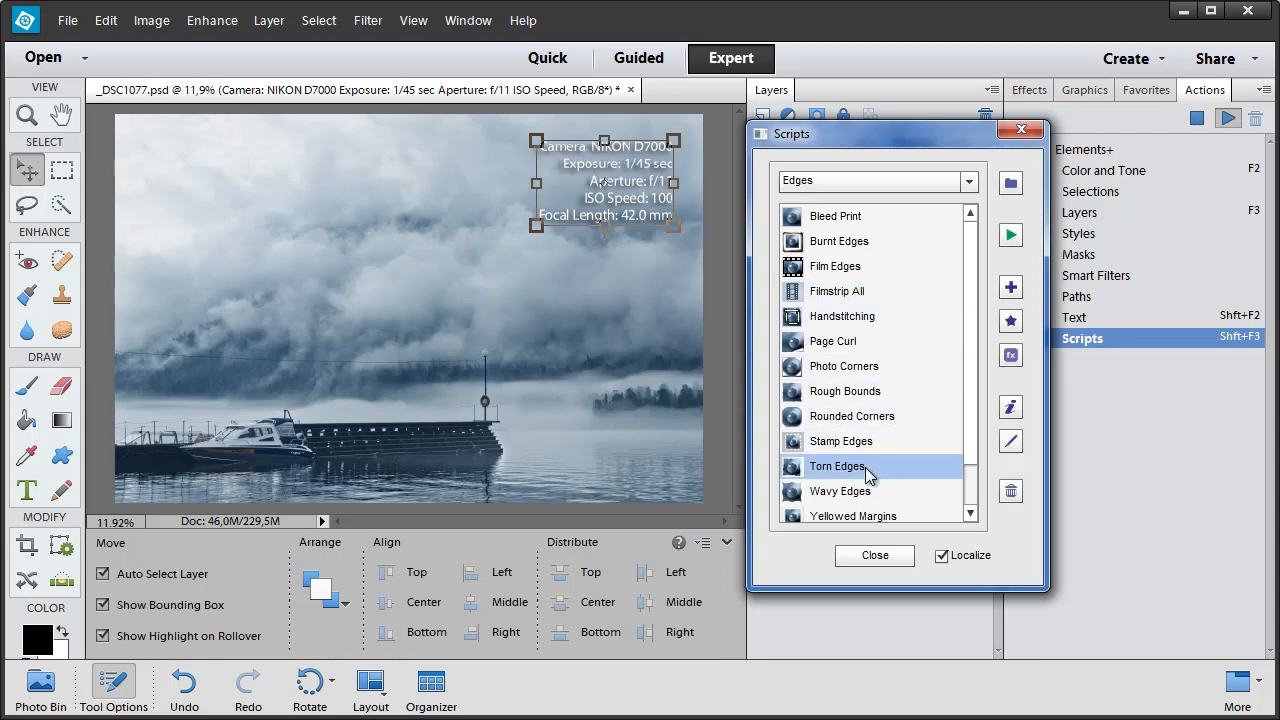
pyautogui.click(1012, 410)
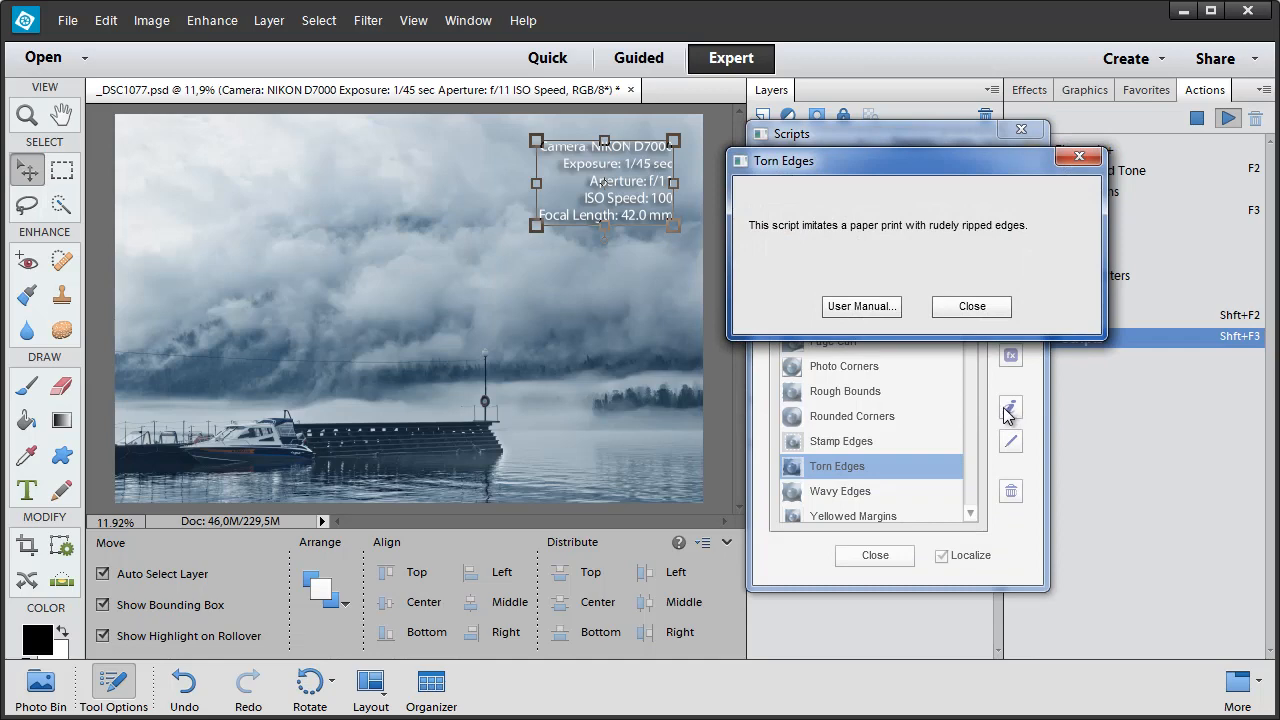
pyautogui.click(987, 311)
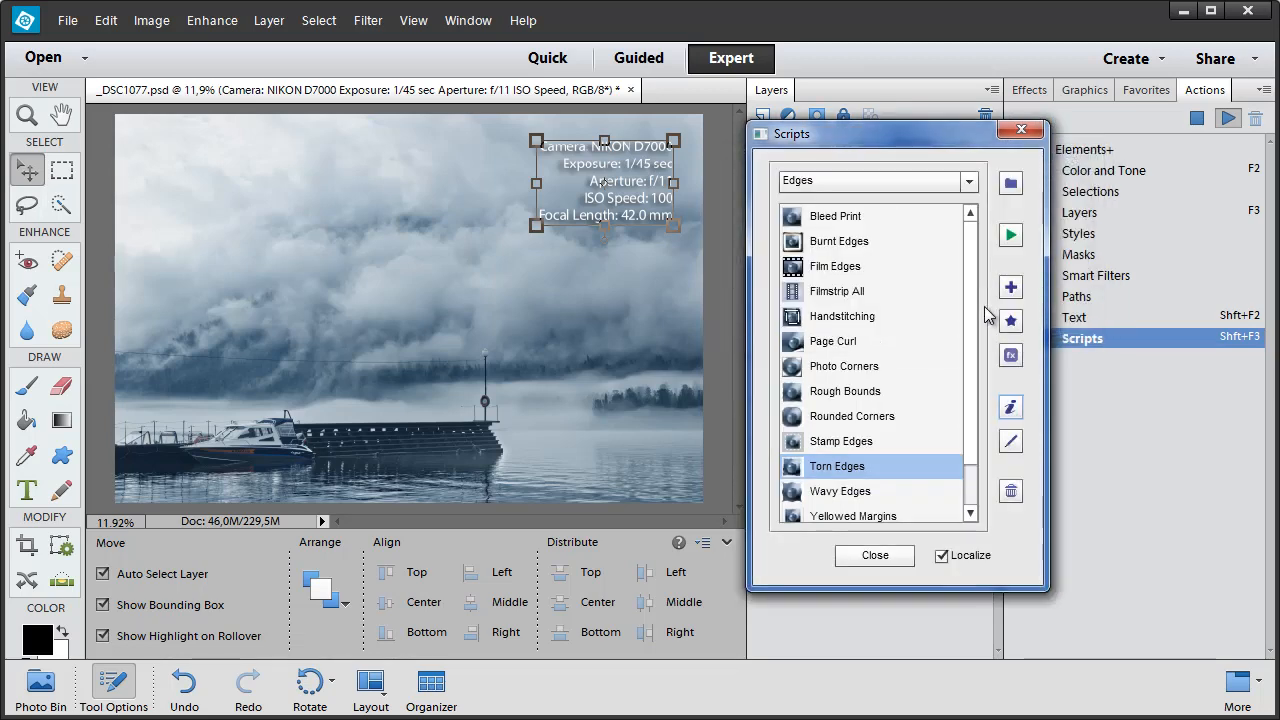
pyautogui.click(1009, 236)
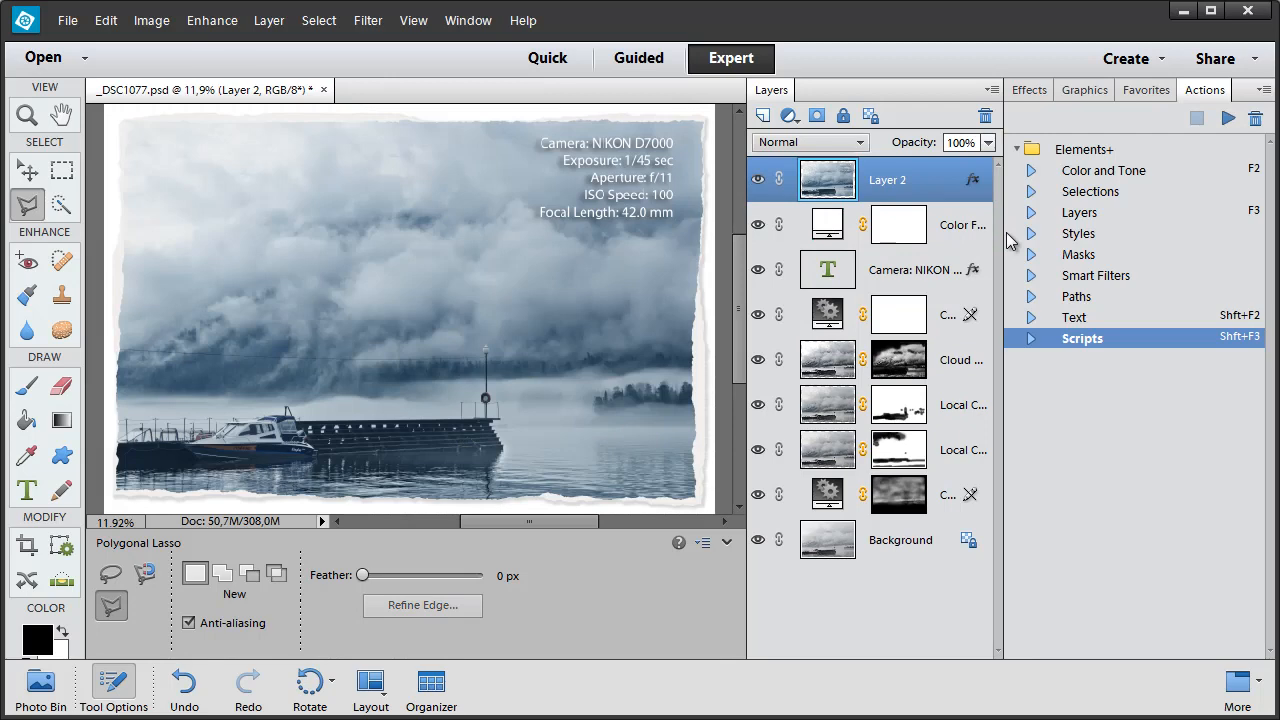
pyautogui.click(727, 544)
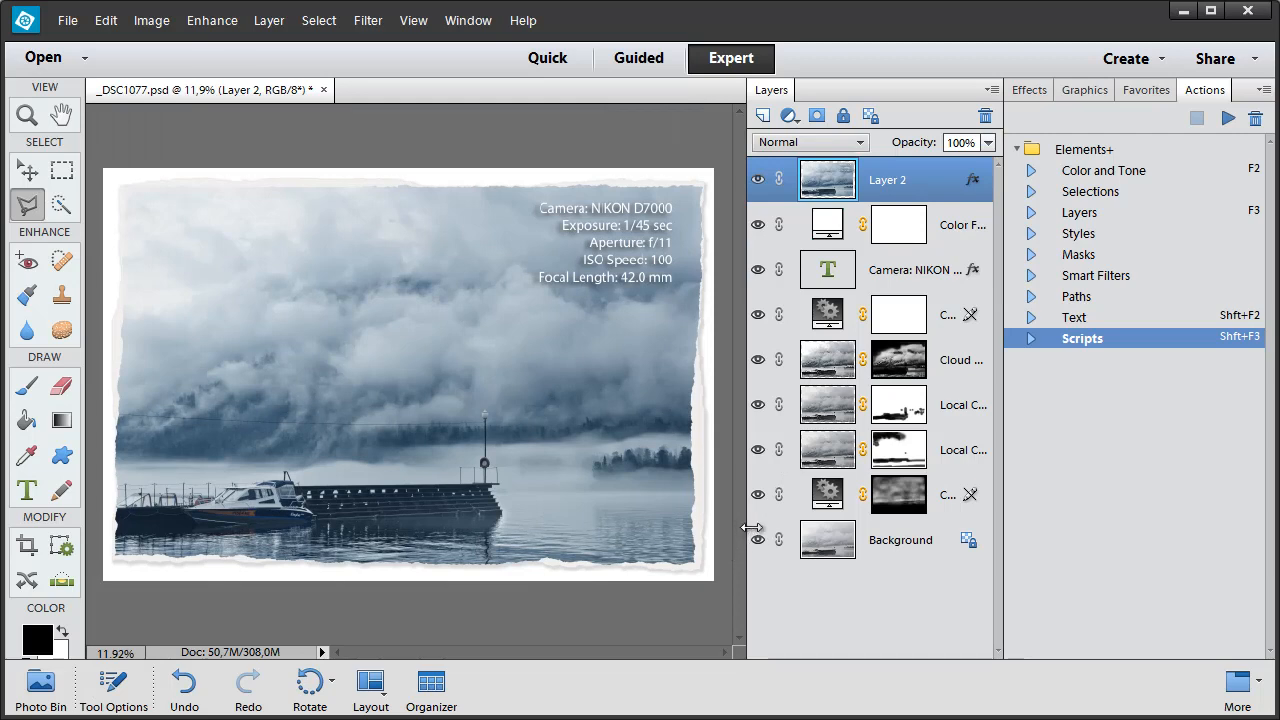
# Add the Torn Edges script to the favourites in Elements+ Scripts and display the Favorites category.
pyautogui.click(1228, 119)
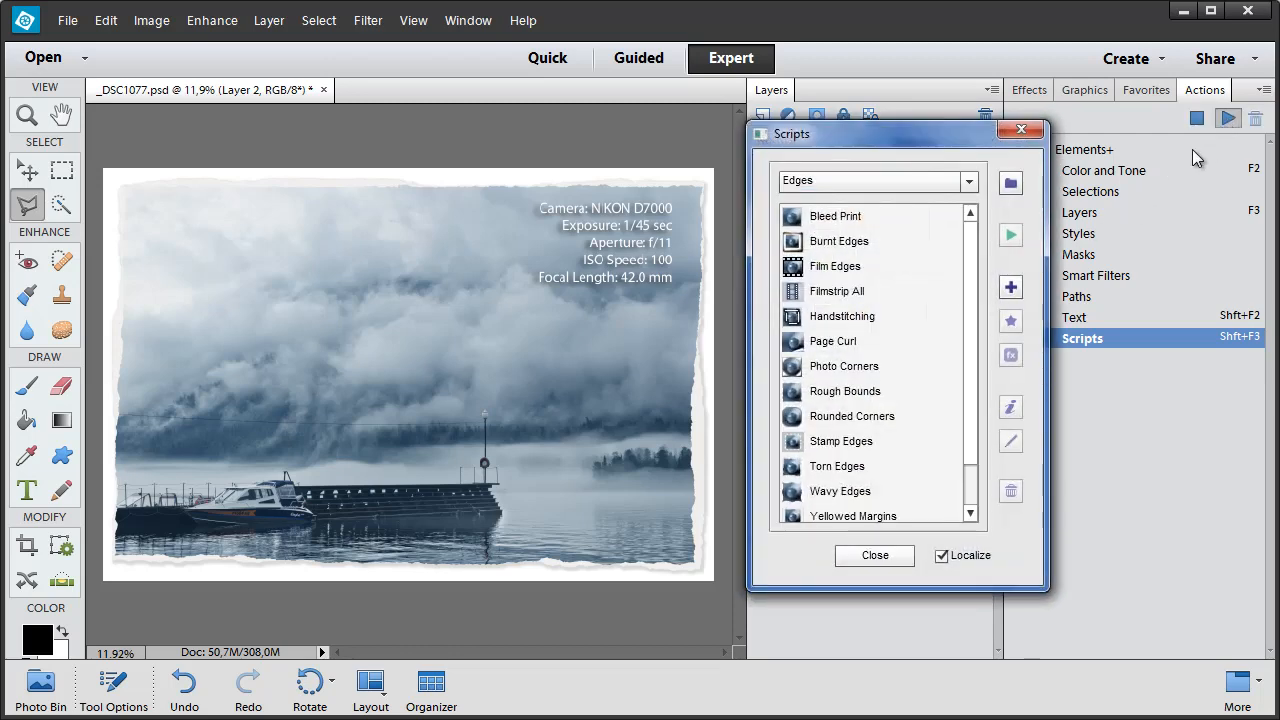
pyautogui.click(853, 478)
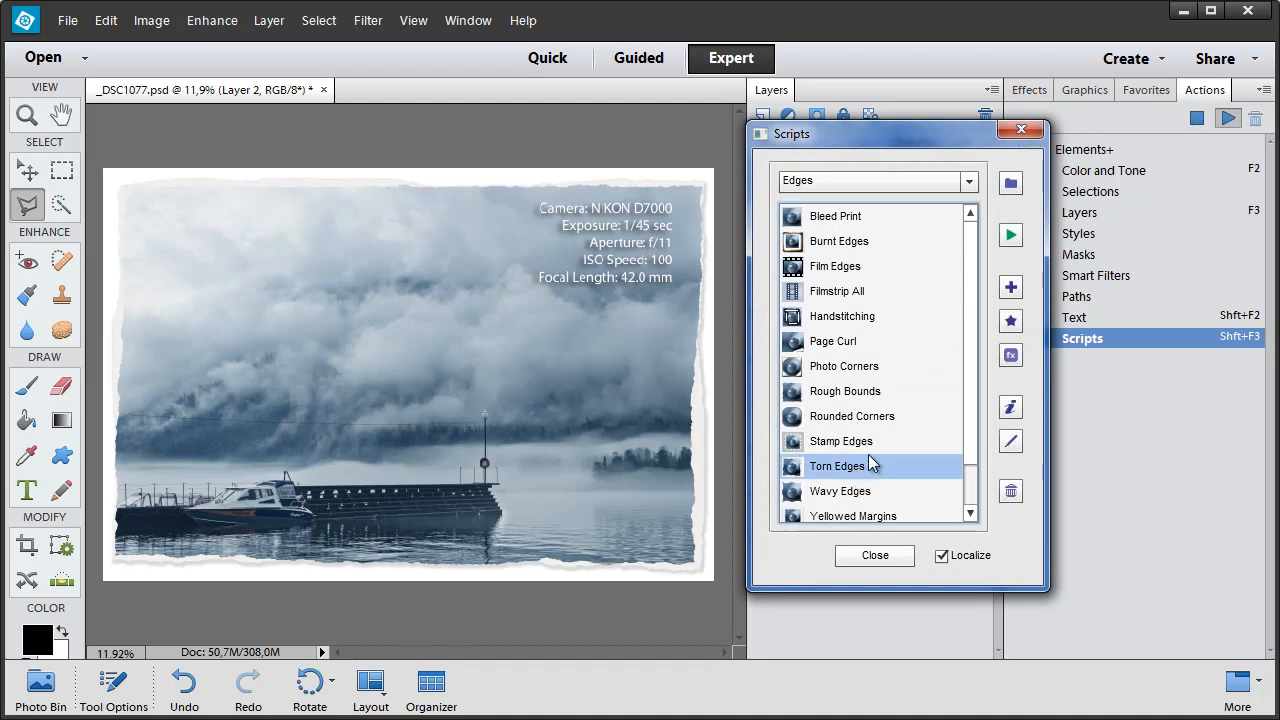
pyautogui.click(1011, 322)
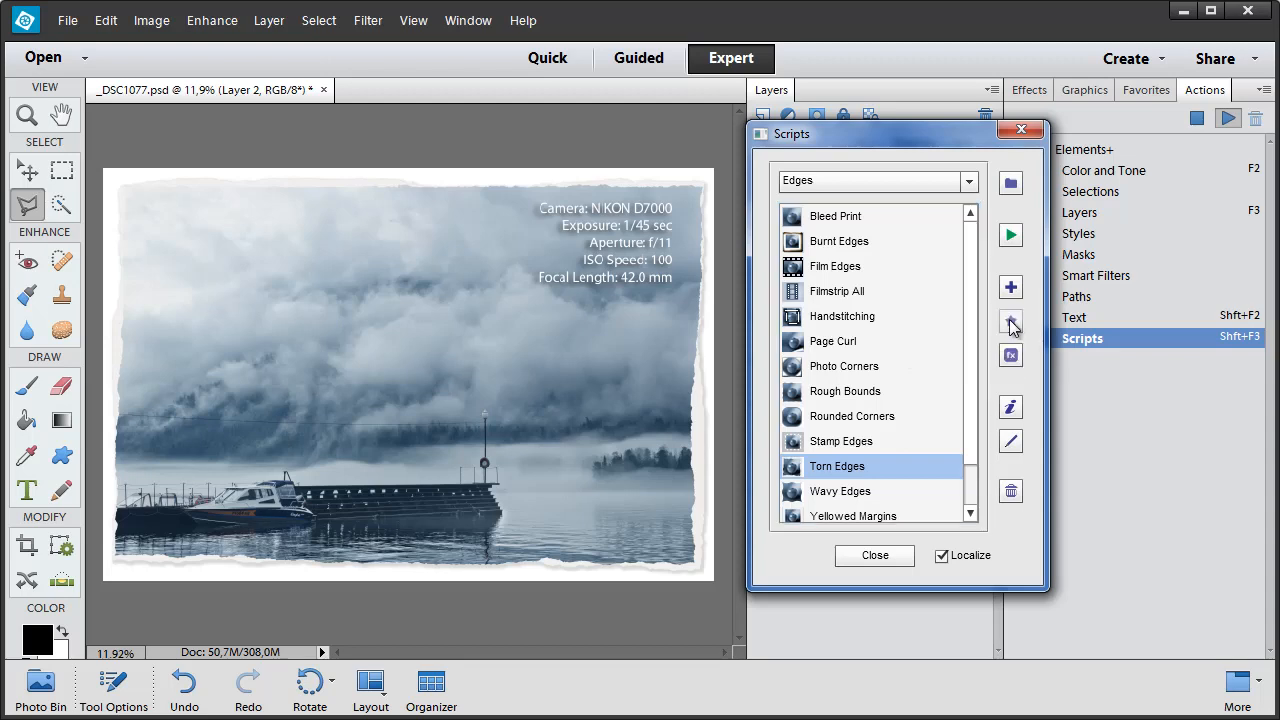
pyautogui.click(968, 183)
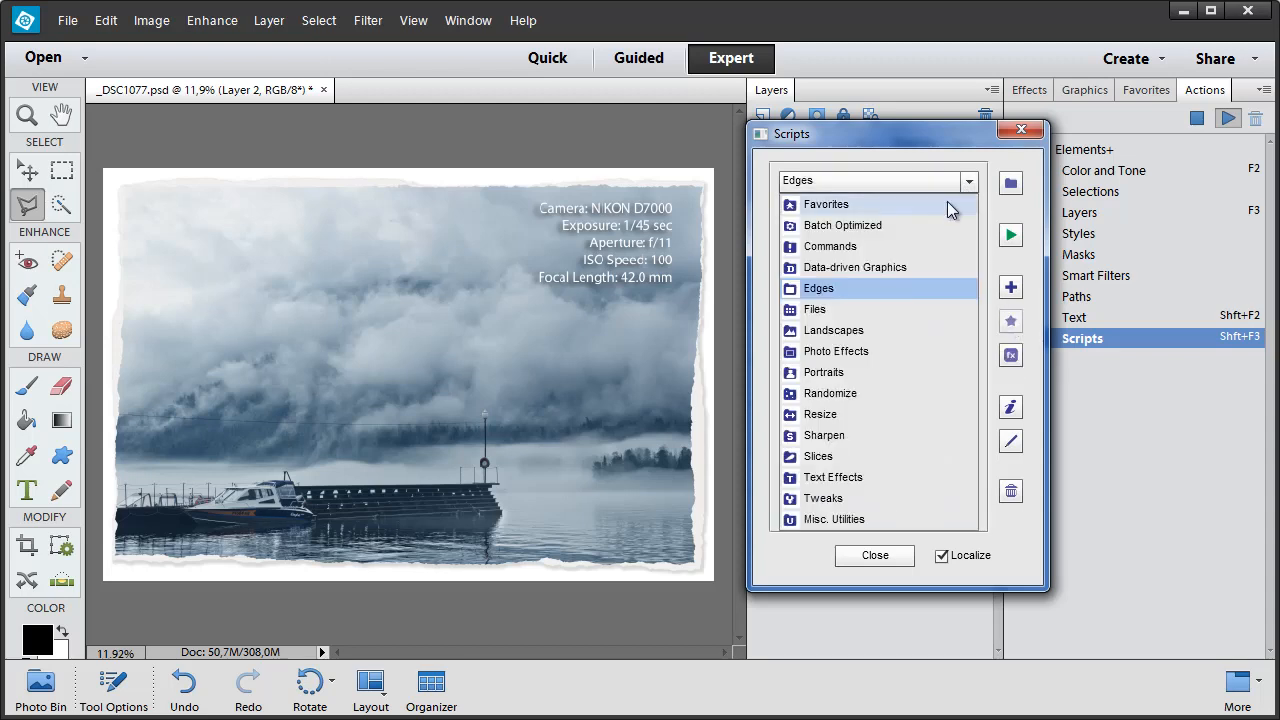
pyautogui.click(948, 207)
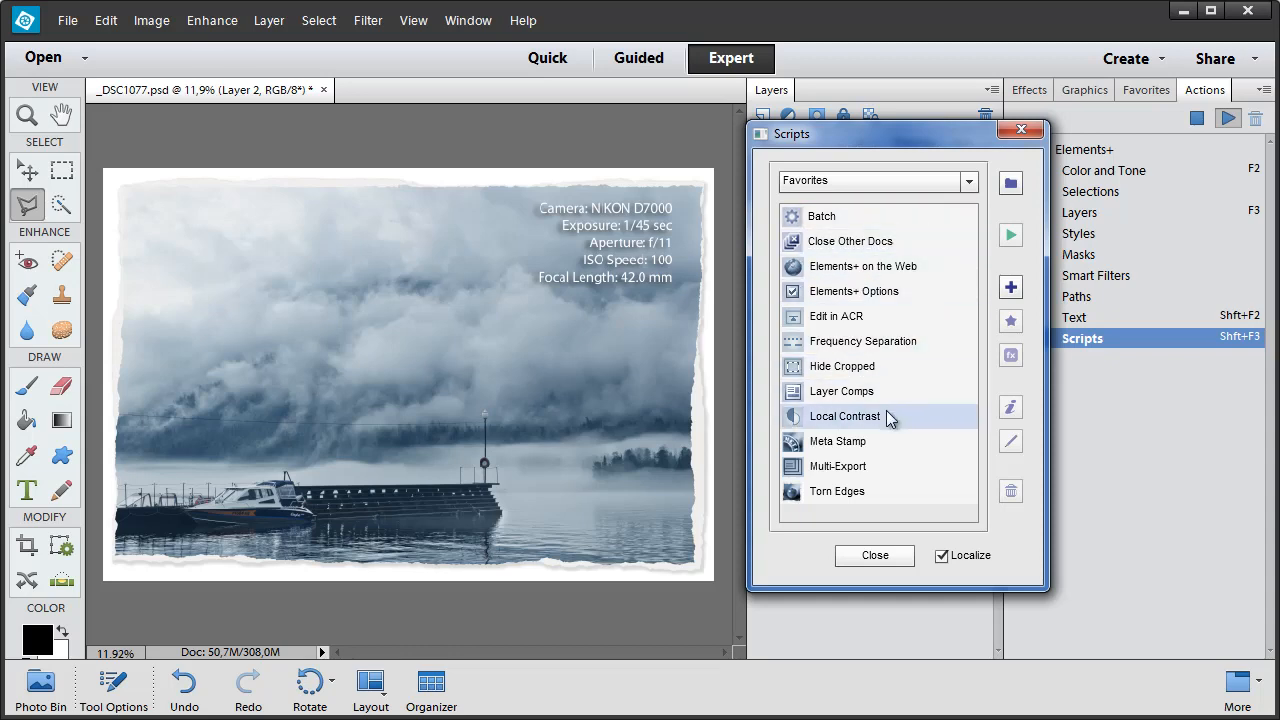
# Export the image with Multi-Export to the Print, My_blog and Previews subfolders, disabling Flickr and raising the My_blog quality.
pyautogui.doubleClick(868, 468)
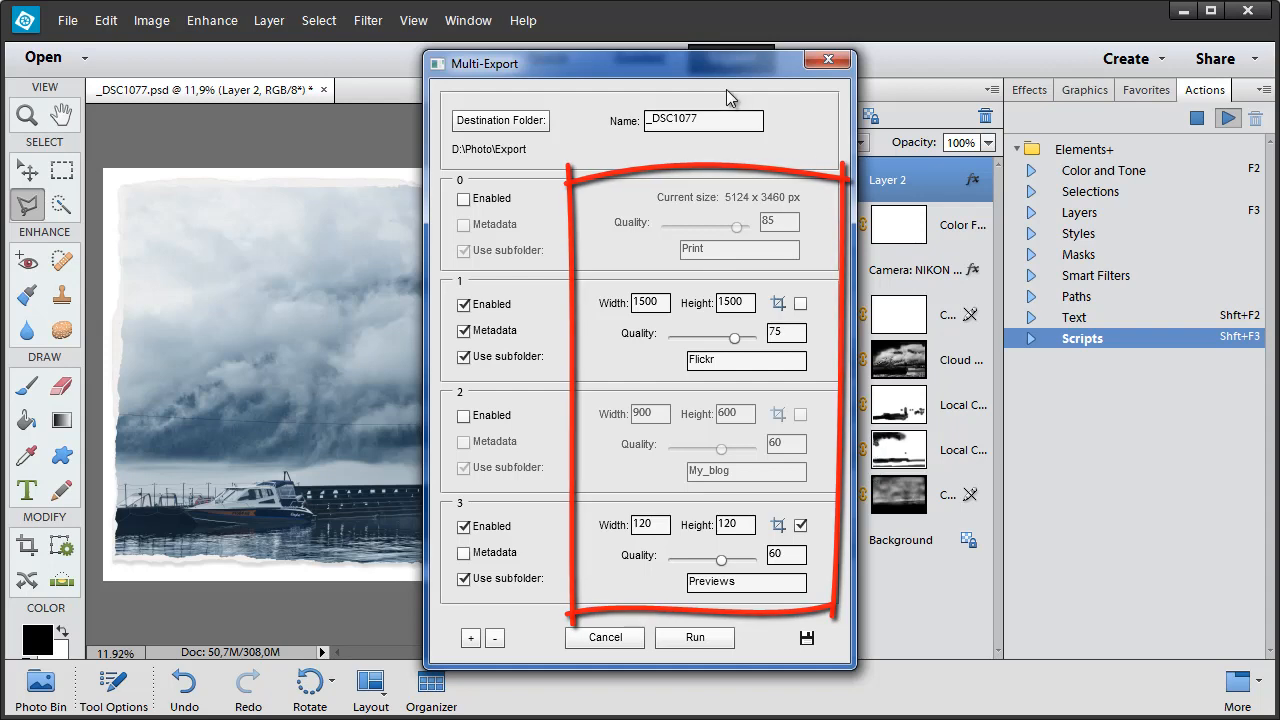
pyautogui.moveTo(744, 79); pyautogui.dragTo(993, 82)
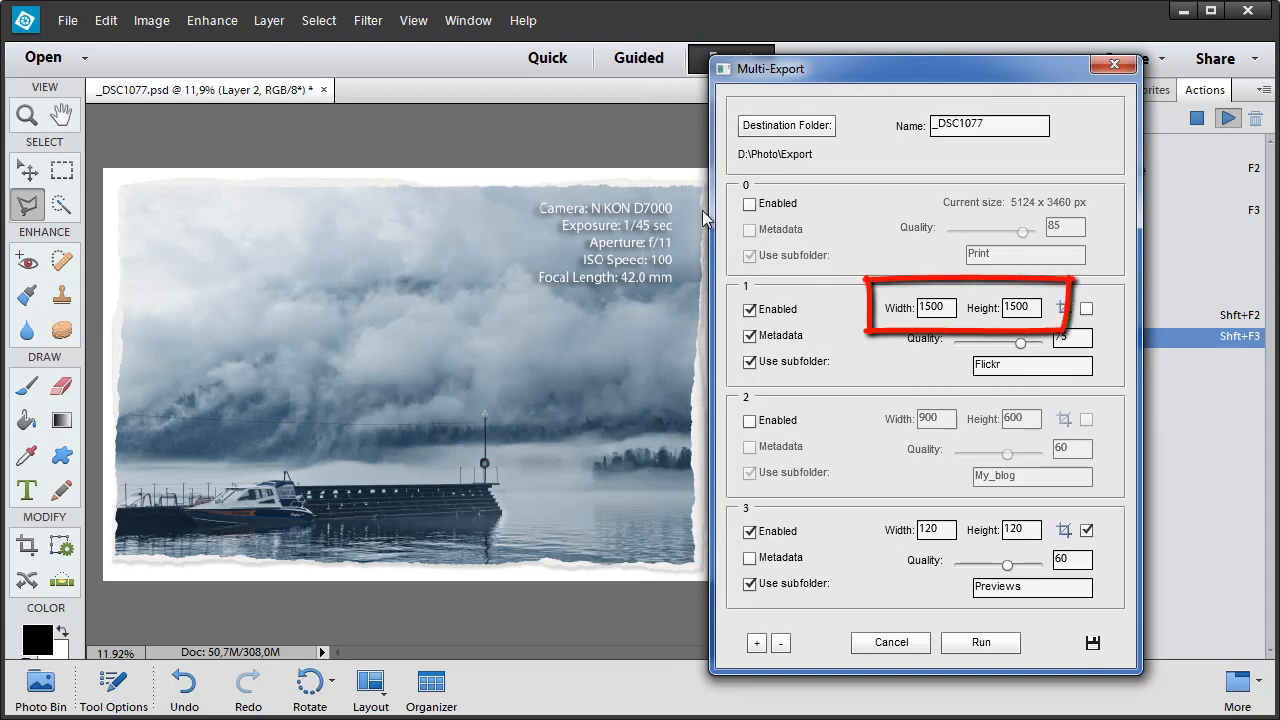
pyautogui.click(750, 310)
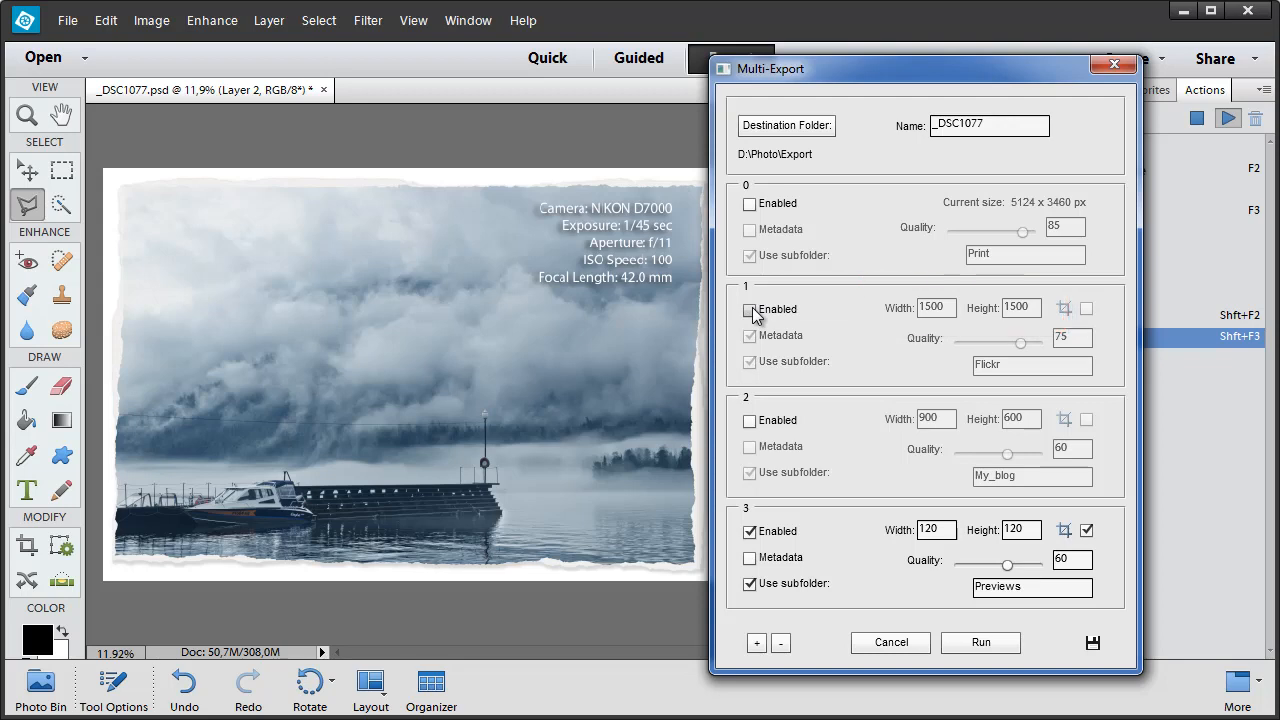
pyautogui.click(750, 206)
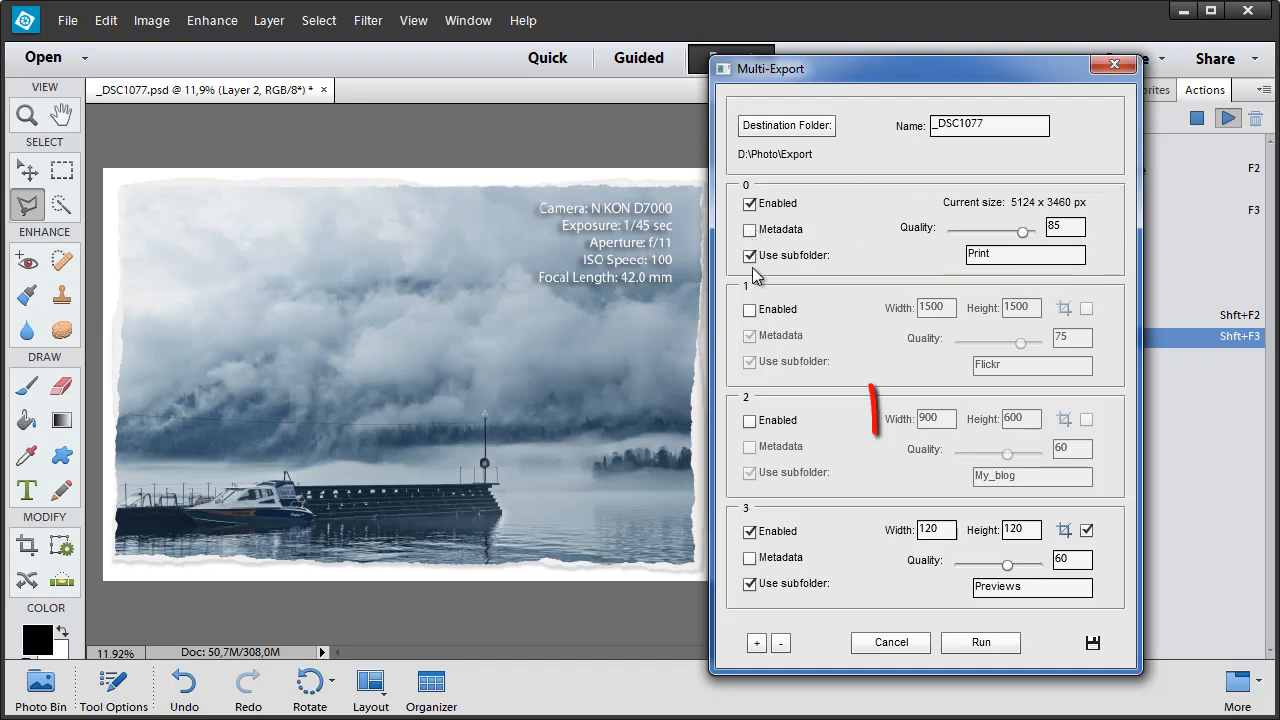
pyautogui.click(750, 421)
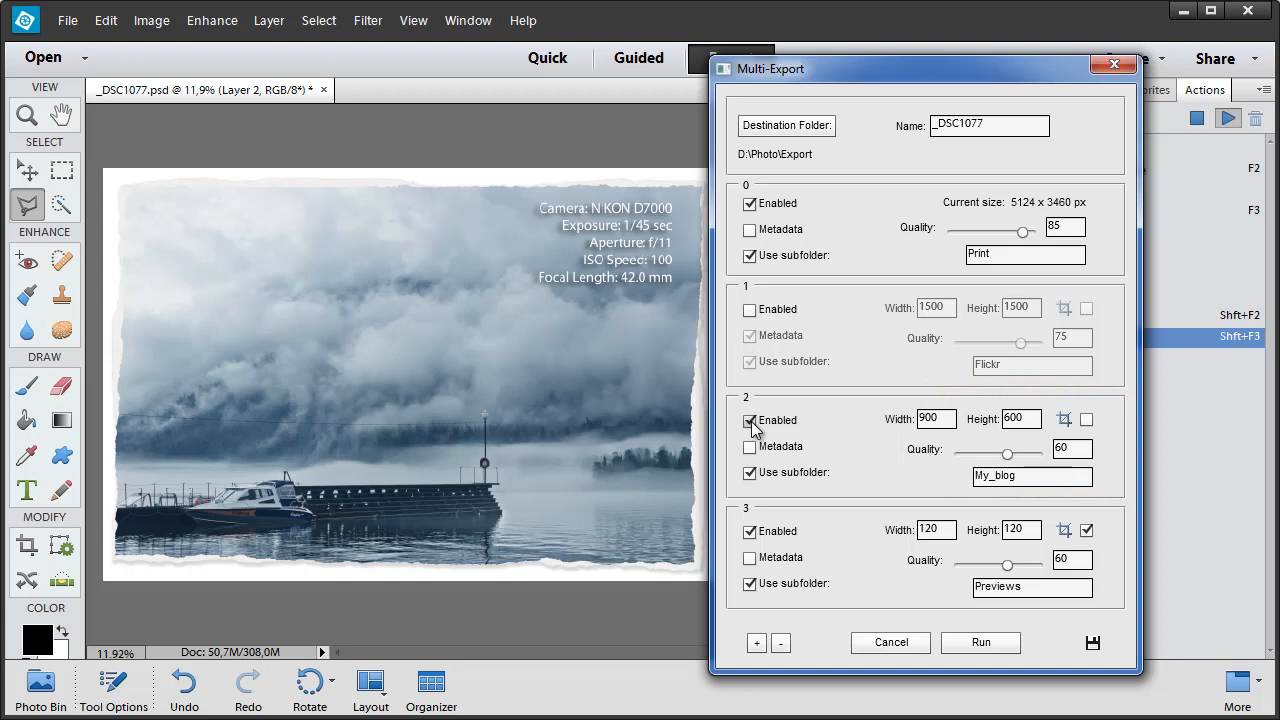
pyautogui.moveTo(1005, 456); pyautogui.dragTo(1031, 456)
pyautogui.click(980, 643)
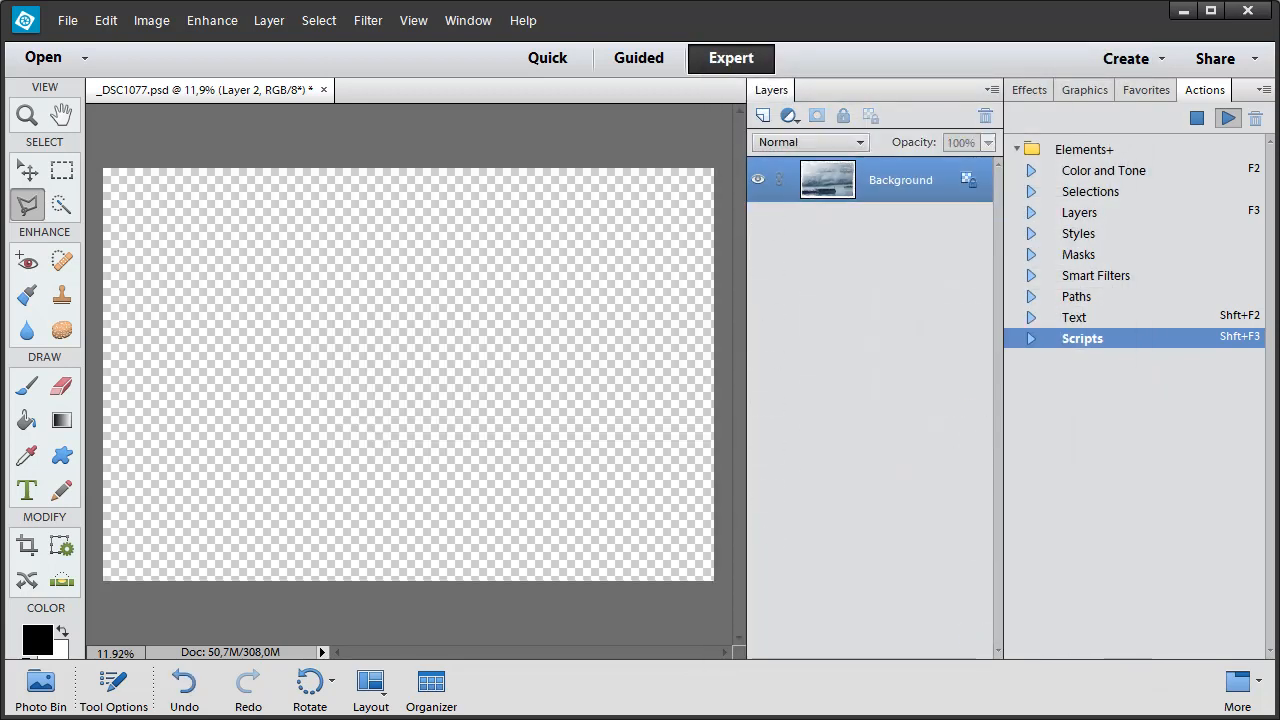